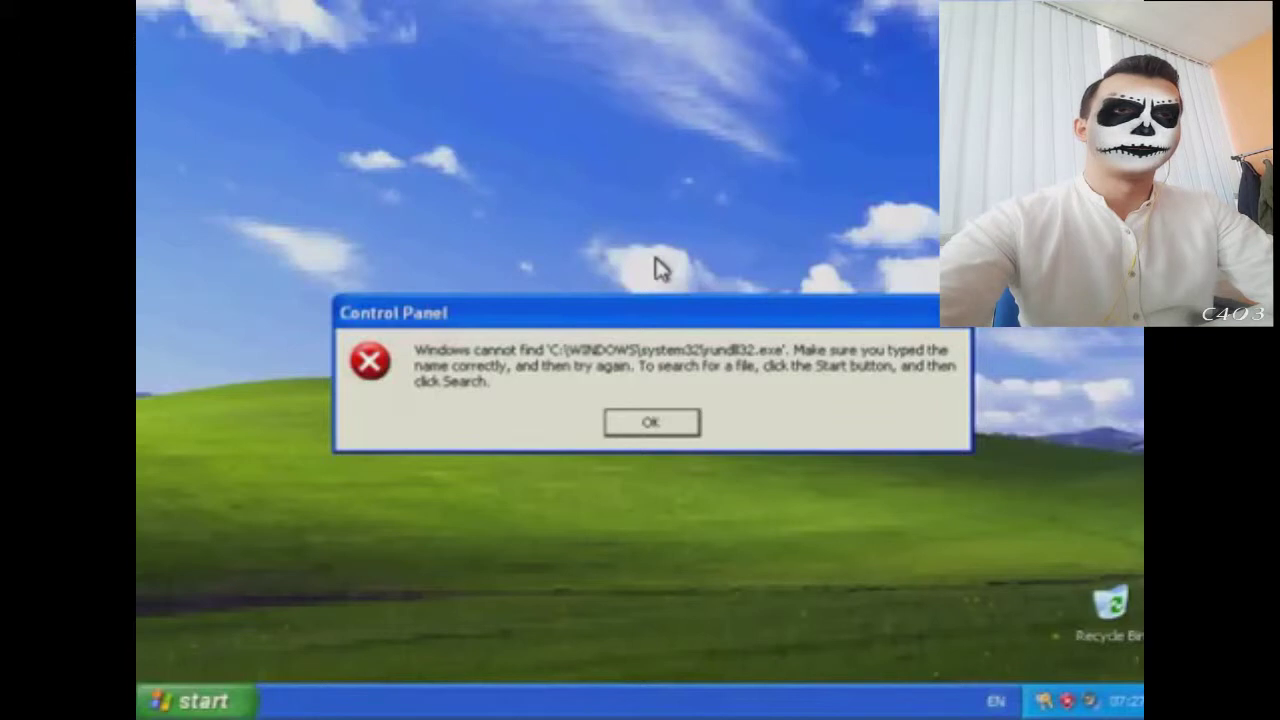
Step: Dismiss the missing rundll32.exe error message and open Control Panel
{"action": "left_click", "coordinate": [652, 425]}
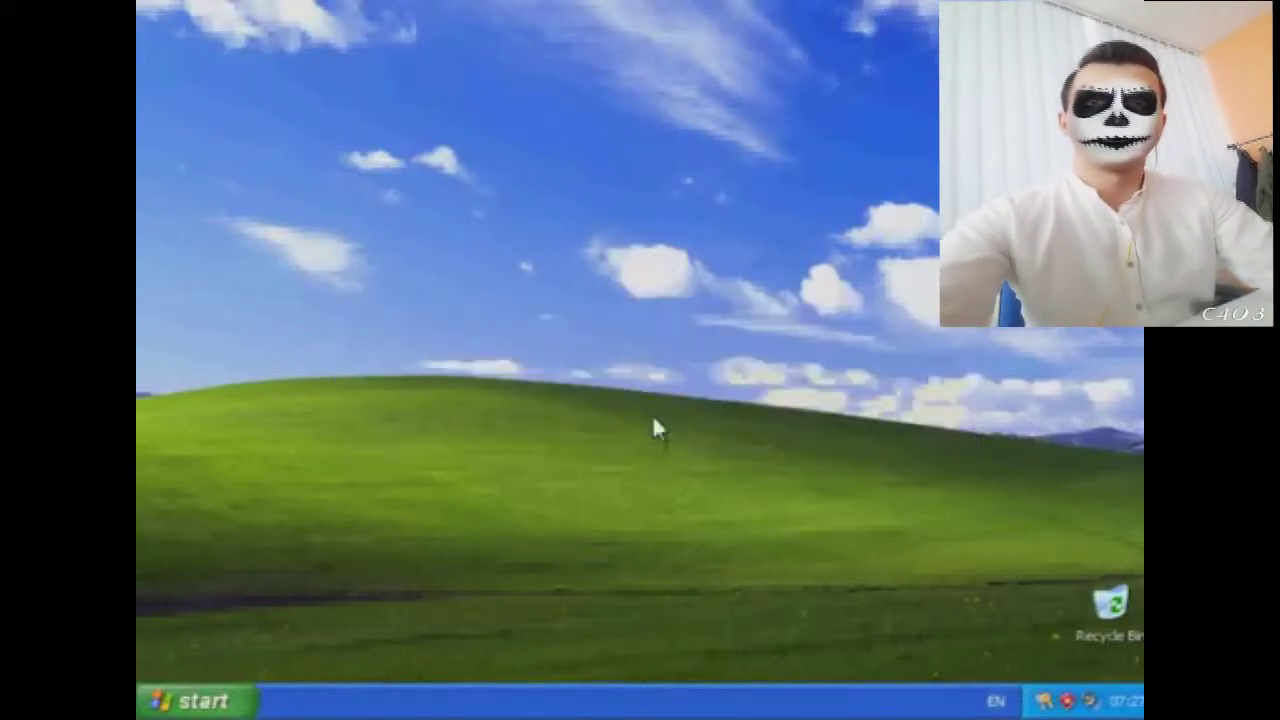
{"action": "left_click", "coordinate": [197, 700]}
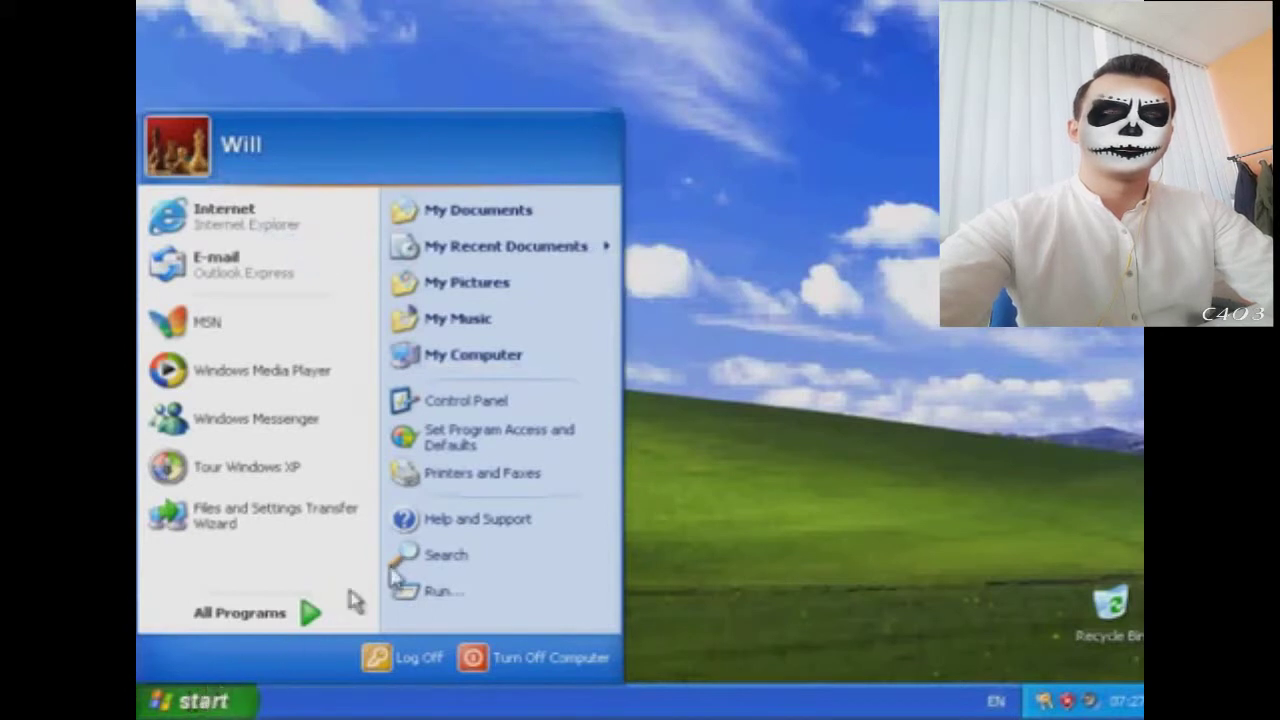
{"action": "left_click", "coordinate": [497, 403]}
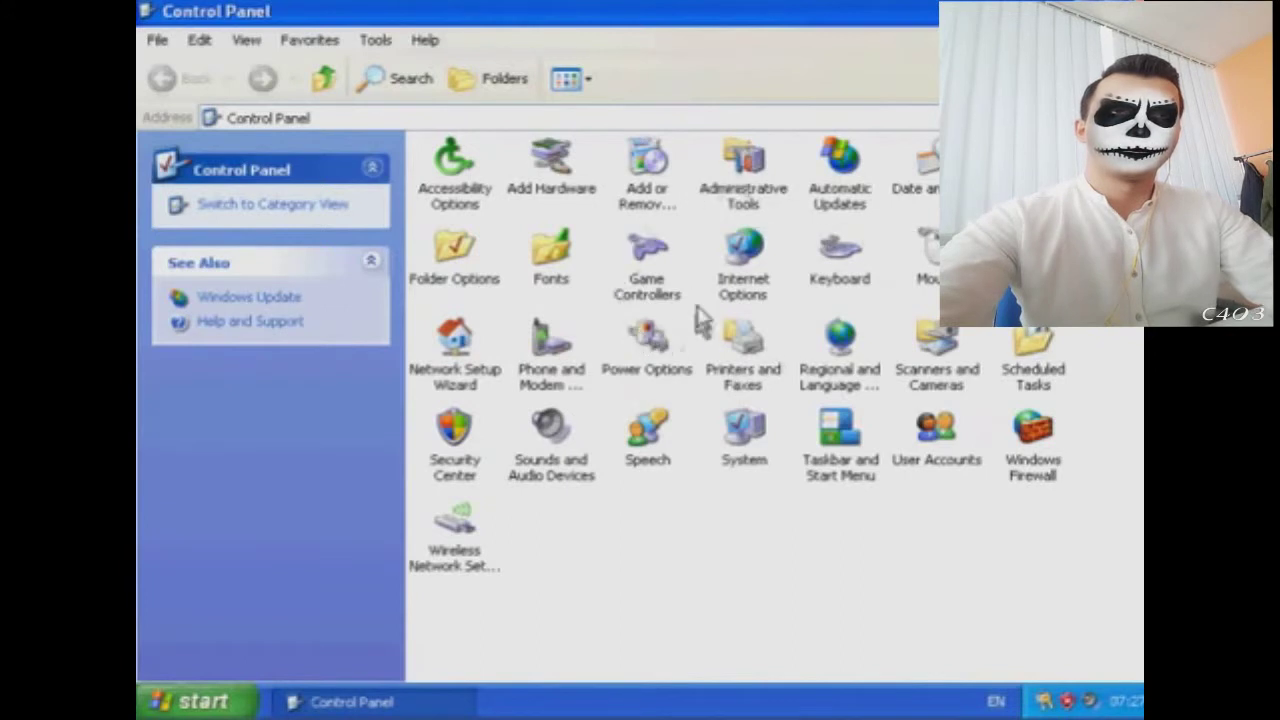
Step: Try to open Accessibility Options, Add Hardware, Add or Remove Programs and Game Controllers, dismissing each error, and close Control Panel
{"action": "double_click", "coordinate": [470, 187]}
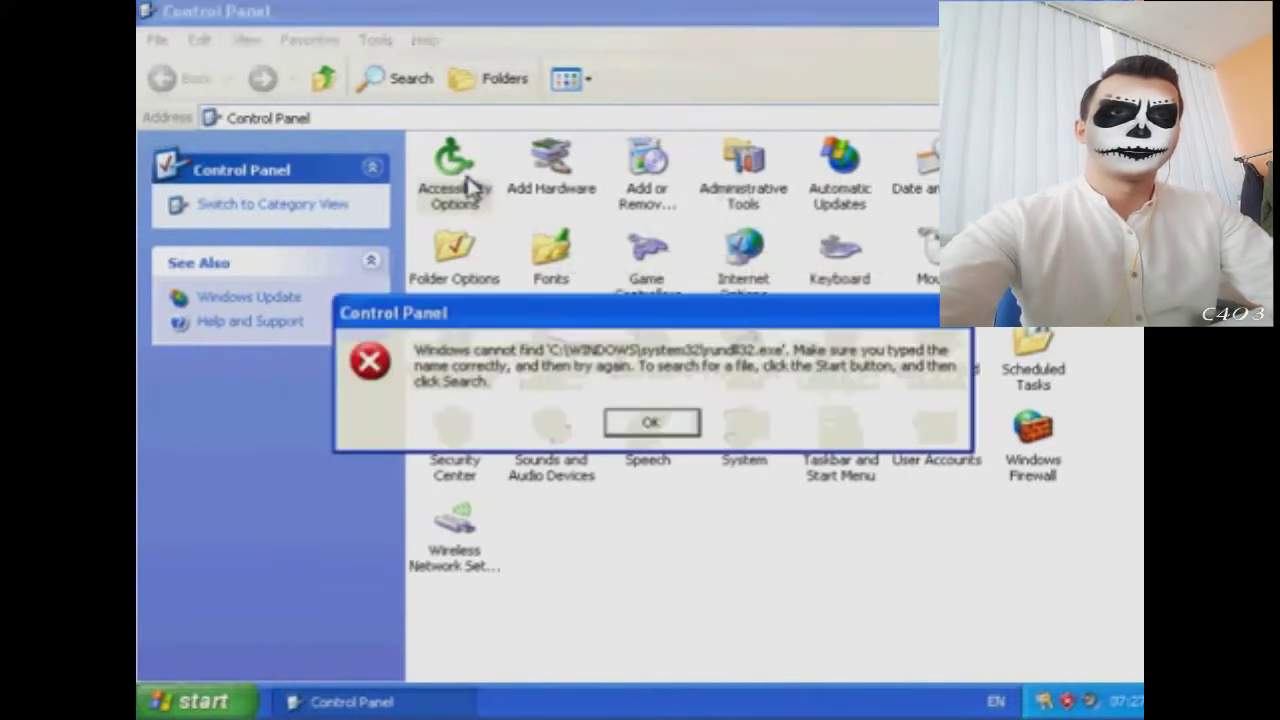
{"action": "left_click", "coordinate": [650, 421]}
{"action": "double_click", "coordinate": [549, 165]}
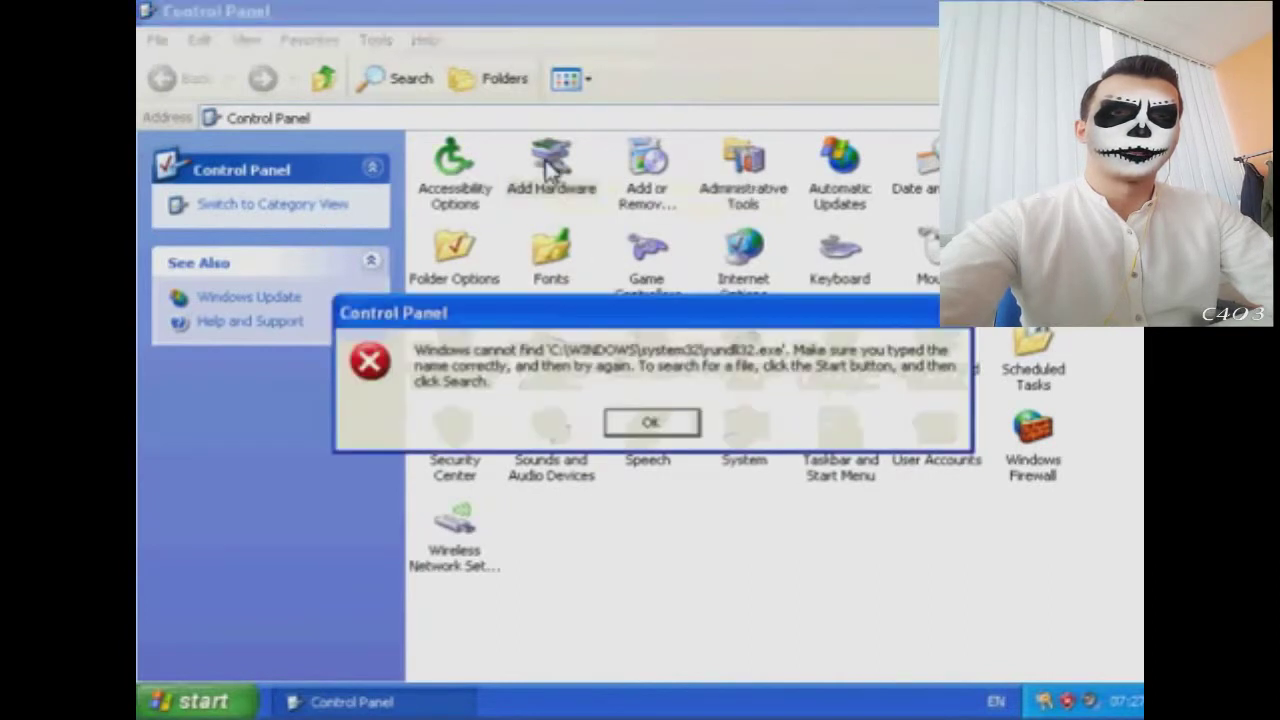
{"action": "left_click", "coordinate": [677, 427]}
{"action": "double_click", "coordinate": [650, 182]}
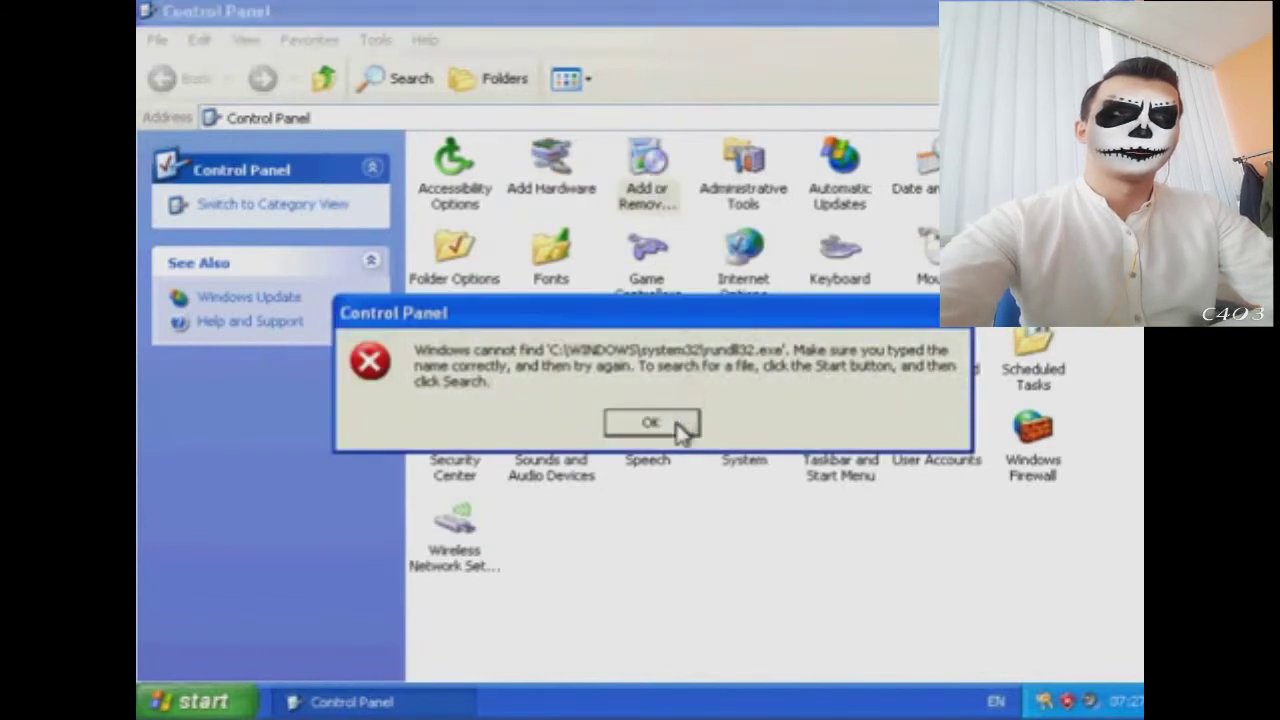
{"action": "left_click", "coordinate": [679, 427]}
{"action": "double_click", "coordinate": [662, 295]}
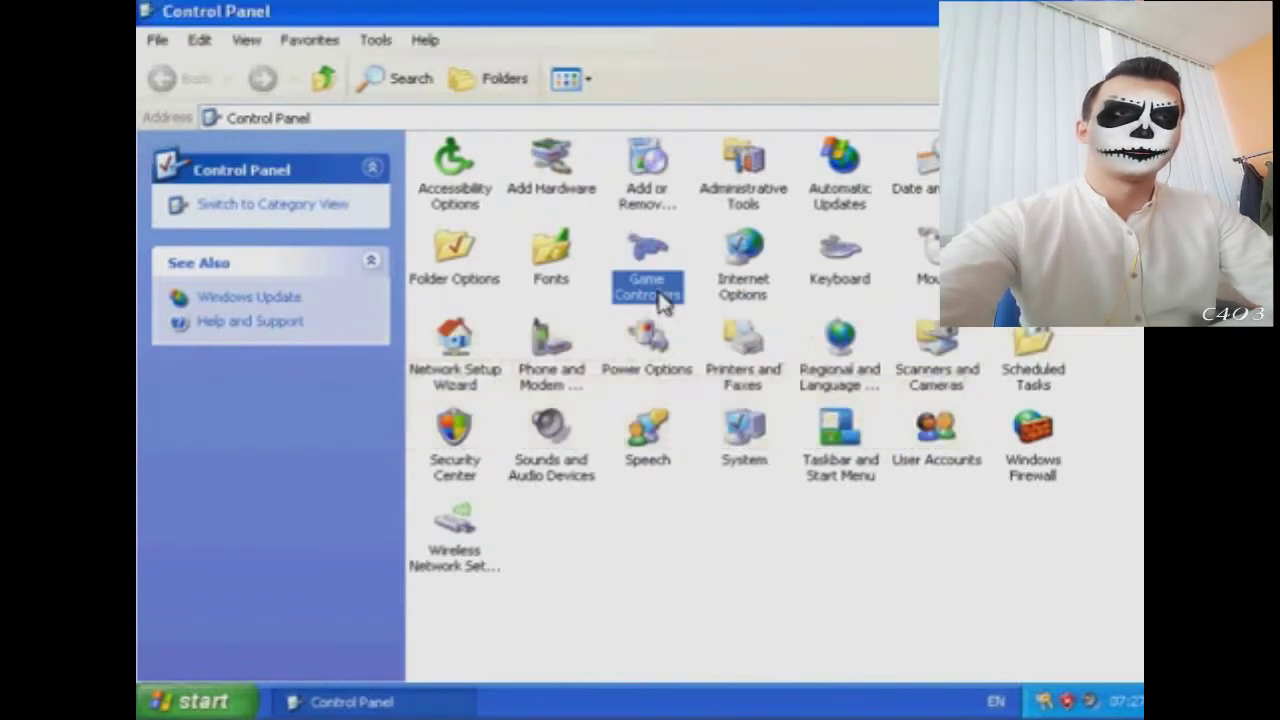
{"action": "left_click", "coordinate": [676, 424]}
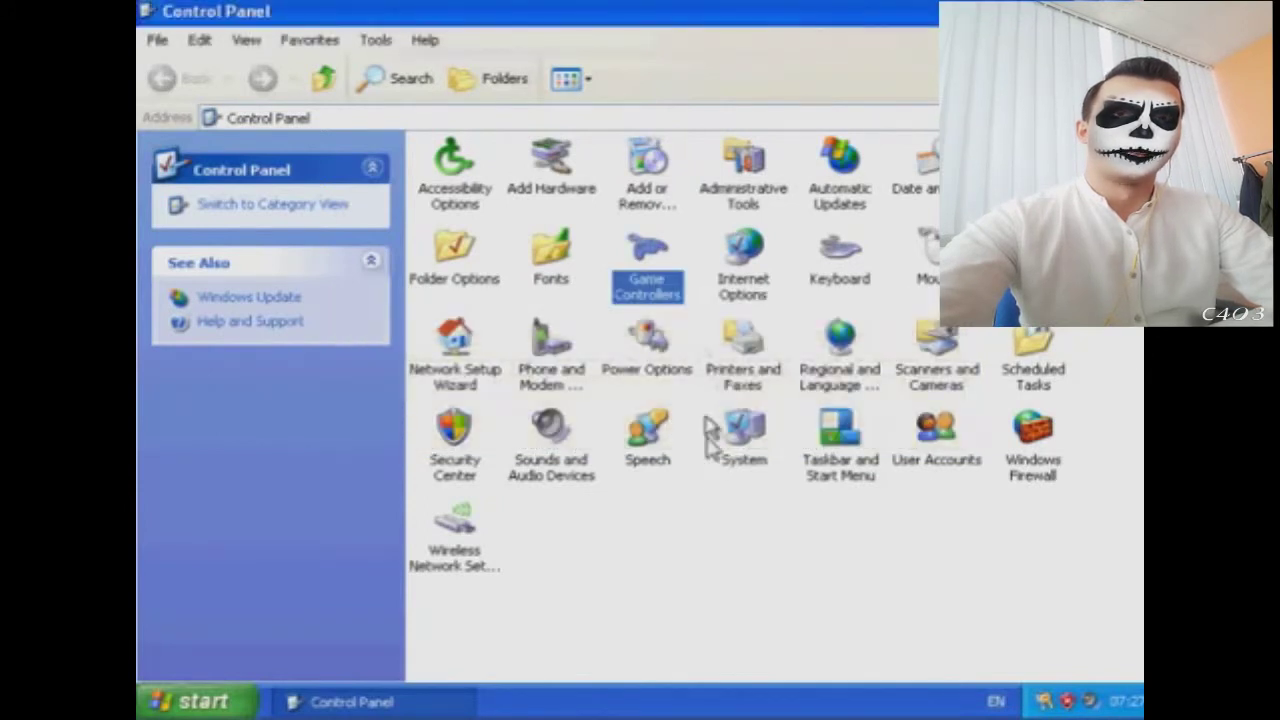
{"action": "left_click", "coordinate": [727, 540]}
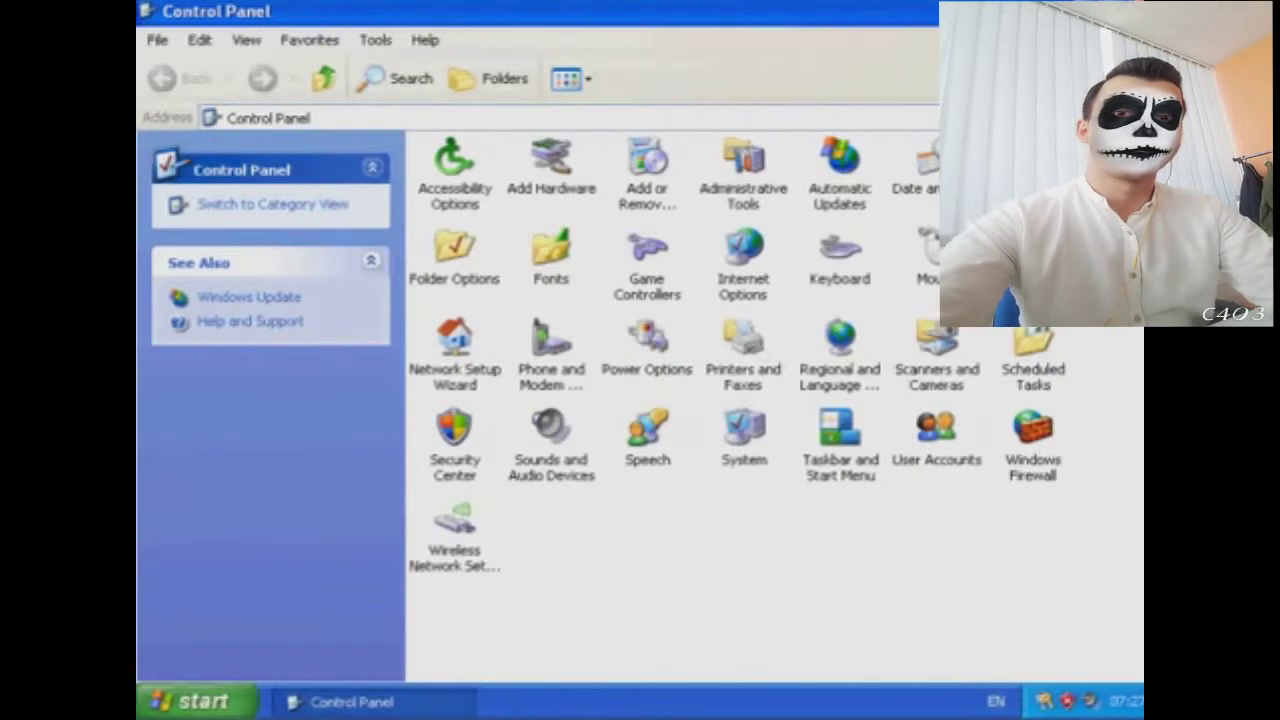
{"action": "key", "text": "alt+F4"}
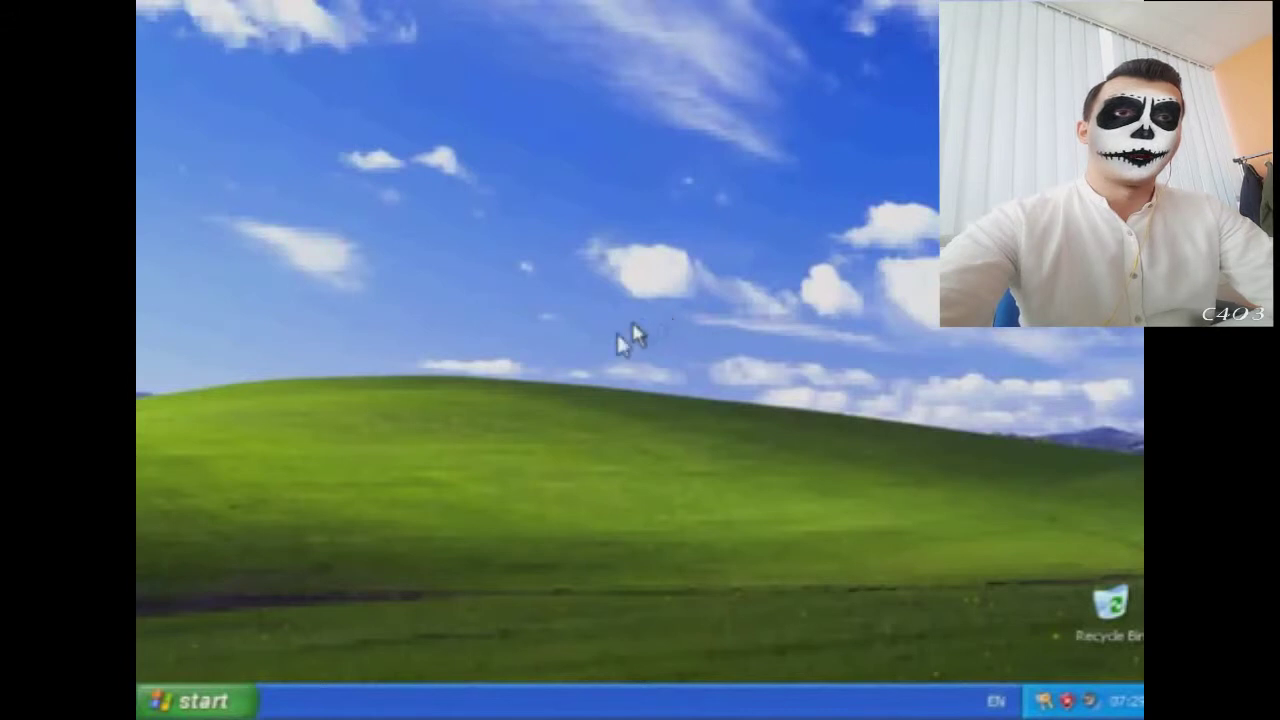
Step: Check the drive letter of the XP_PRO_SP3 installation disc in My Computer, and close the window
{"action": "left_click", "coordinate": [208, 697]}
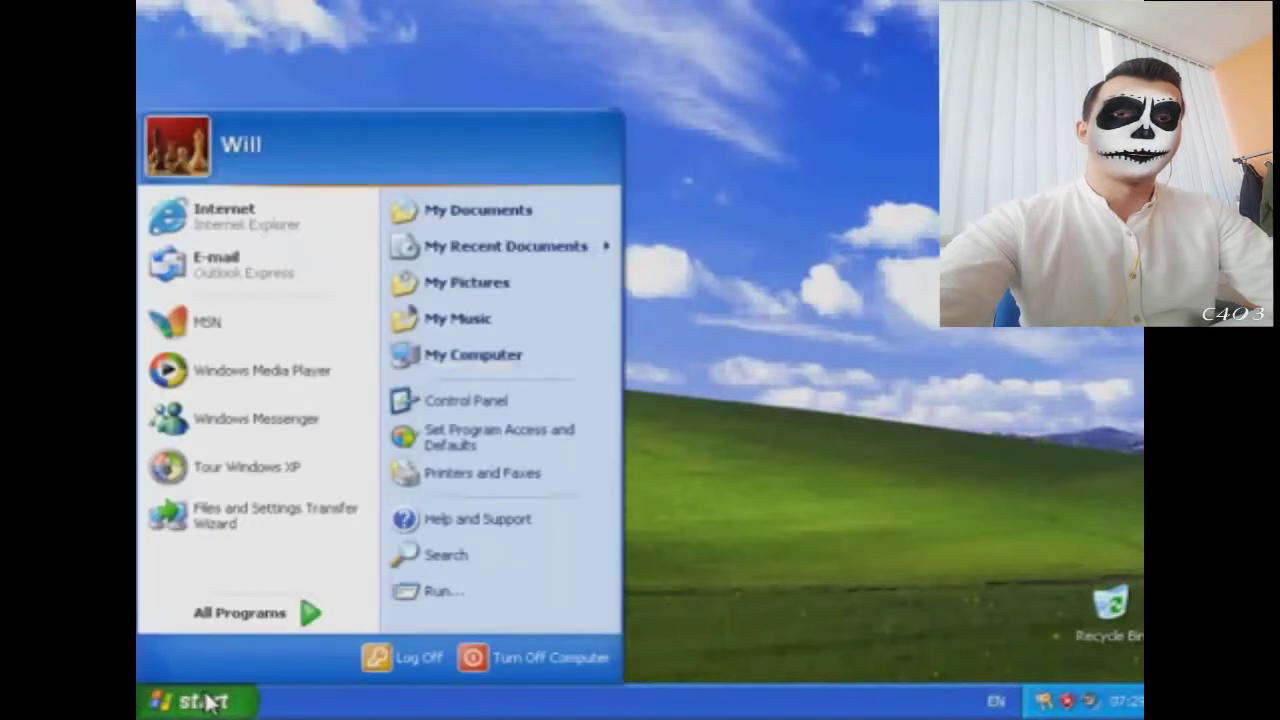
{"action": "left_click", "coordinate": [520, 362]}
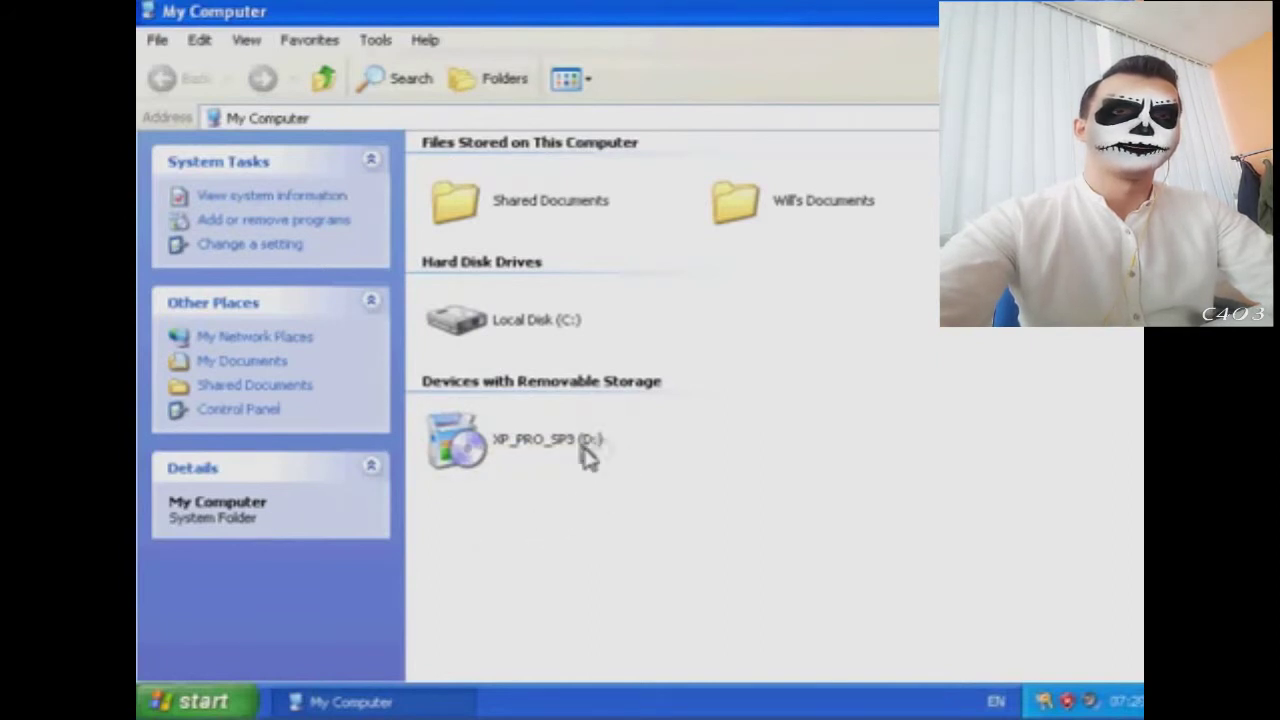
{"action": "mouse_move", "coordinate": [590, 452]}
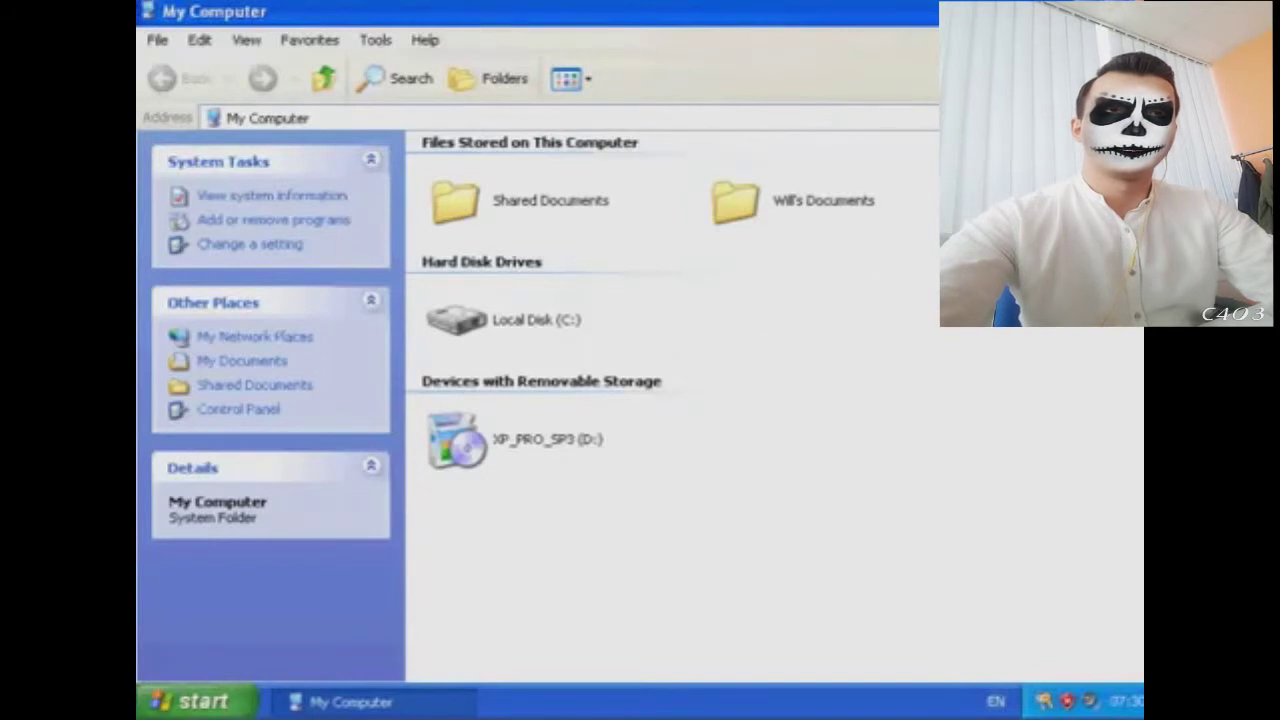
{"action": "left_click", "coordinate": [1131, 11]}
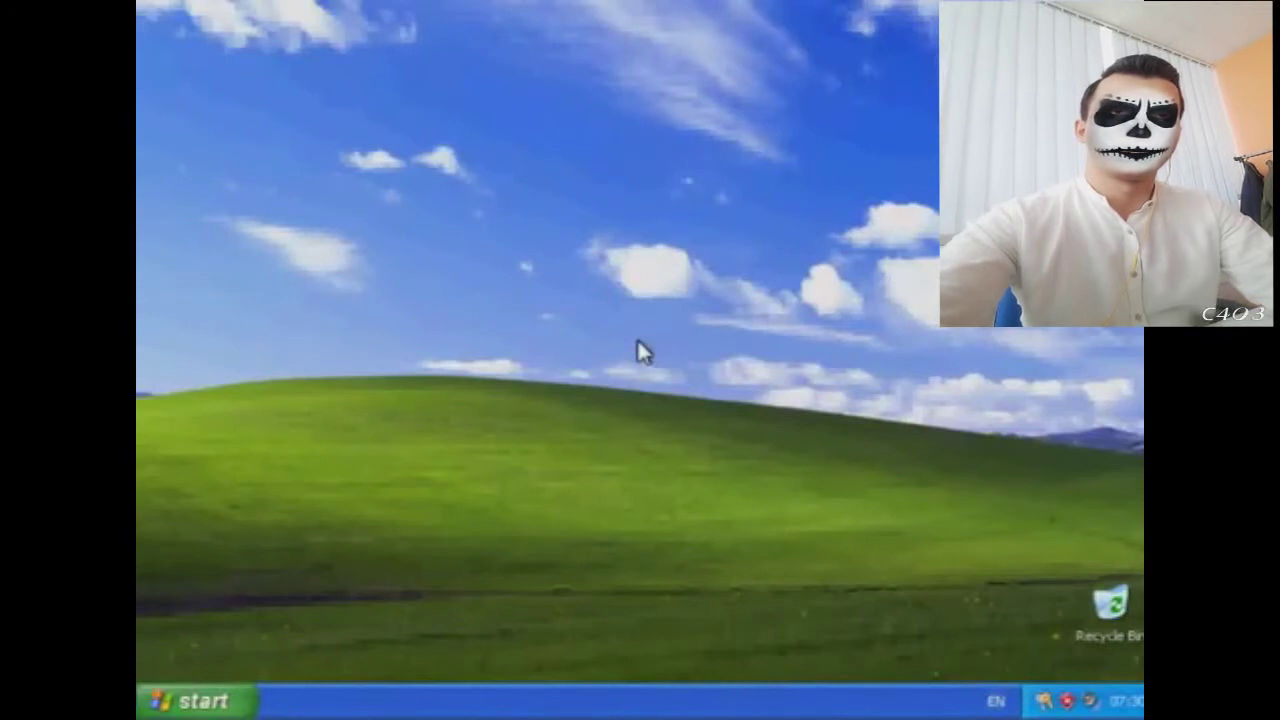
Step: Run the command "expand D:\i386\rundll32.ex_ c:\windows\system32\rundll32.exe" to extract the missing file from the installation disc
{"action": "left_click", "coordinate": [210, 700]}
{"action": "left_click", "coordinate": [484, 594]}
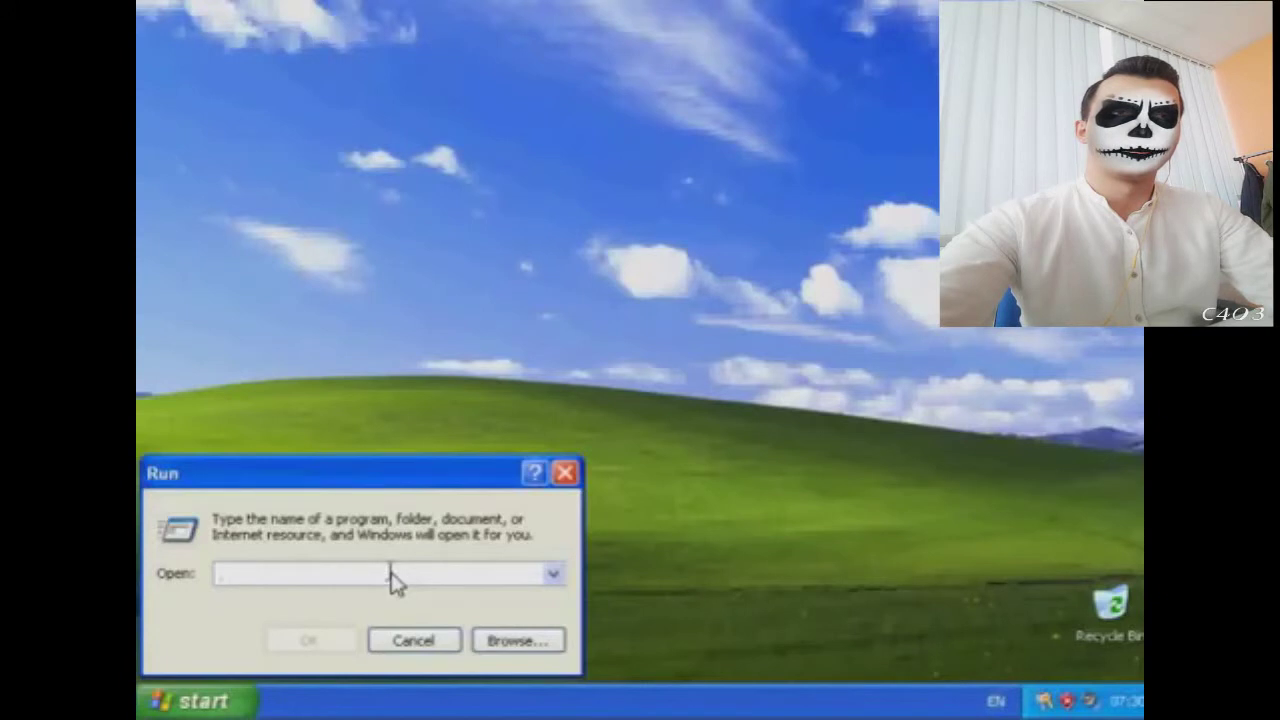
{"action": "type", "text": "expl"}
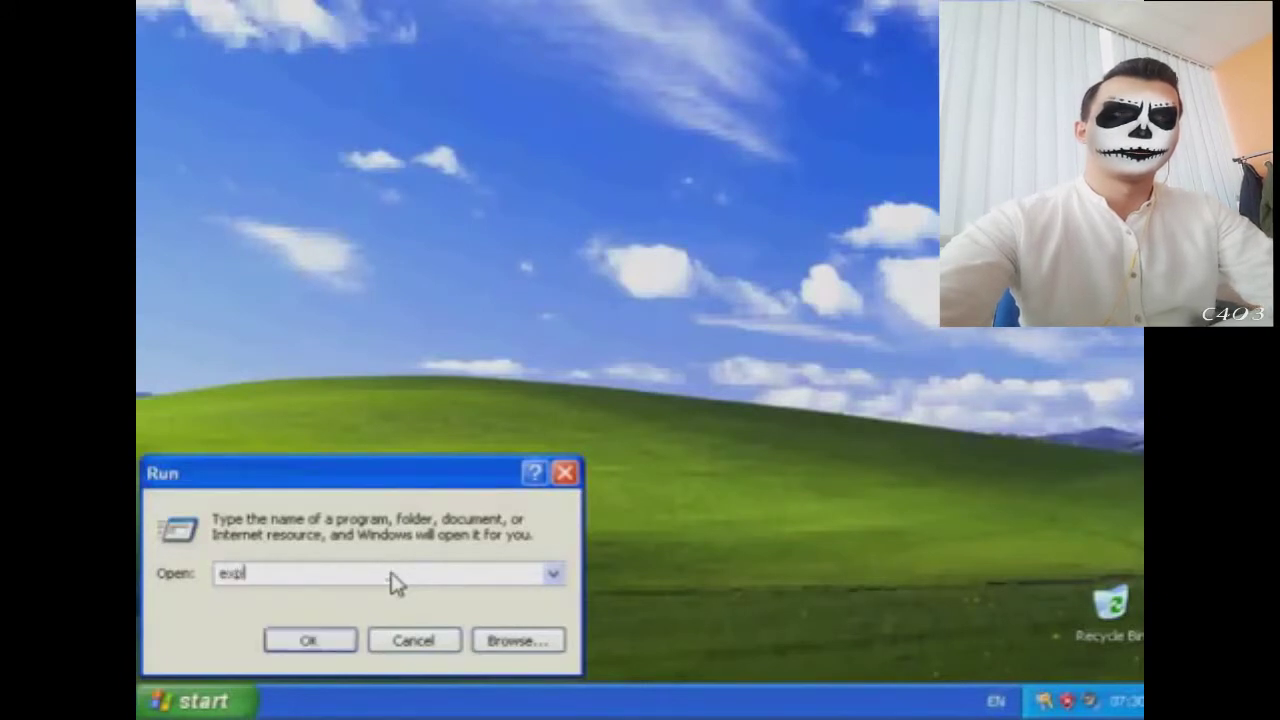
{"action": "type", "text": "and"}
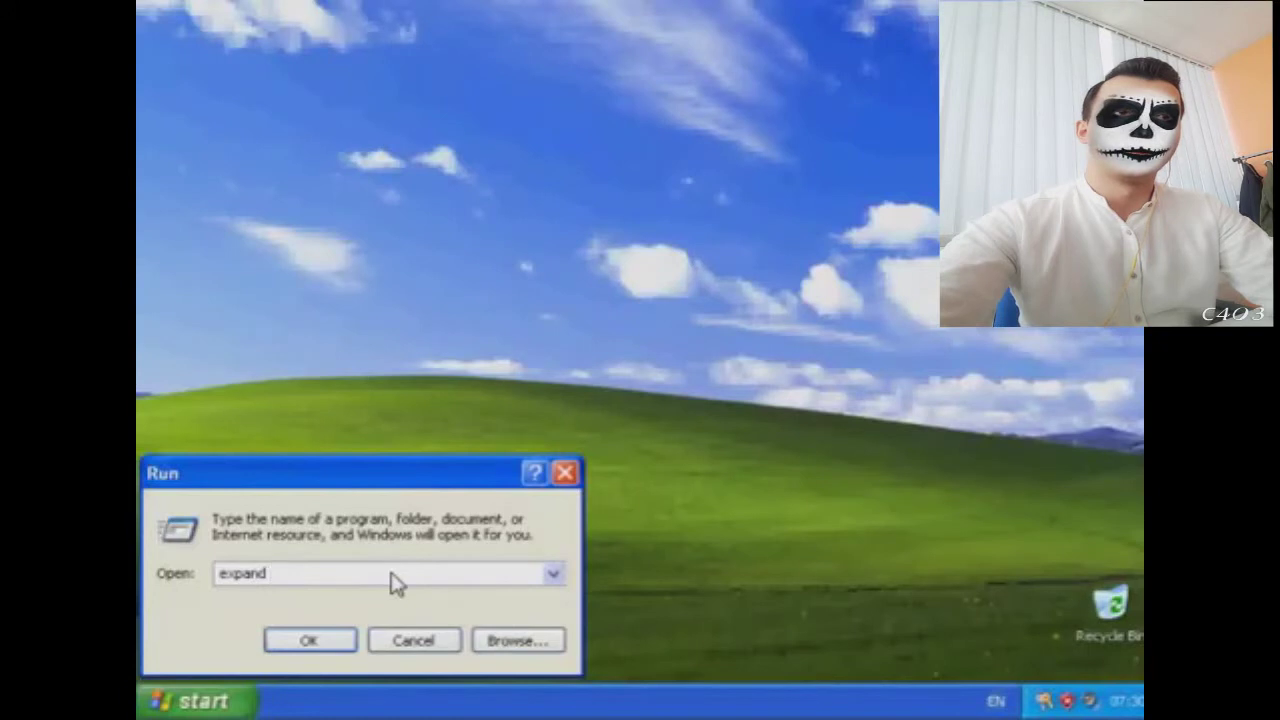
{"action": "type", "text": "D"}
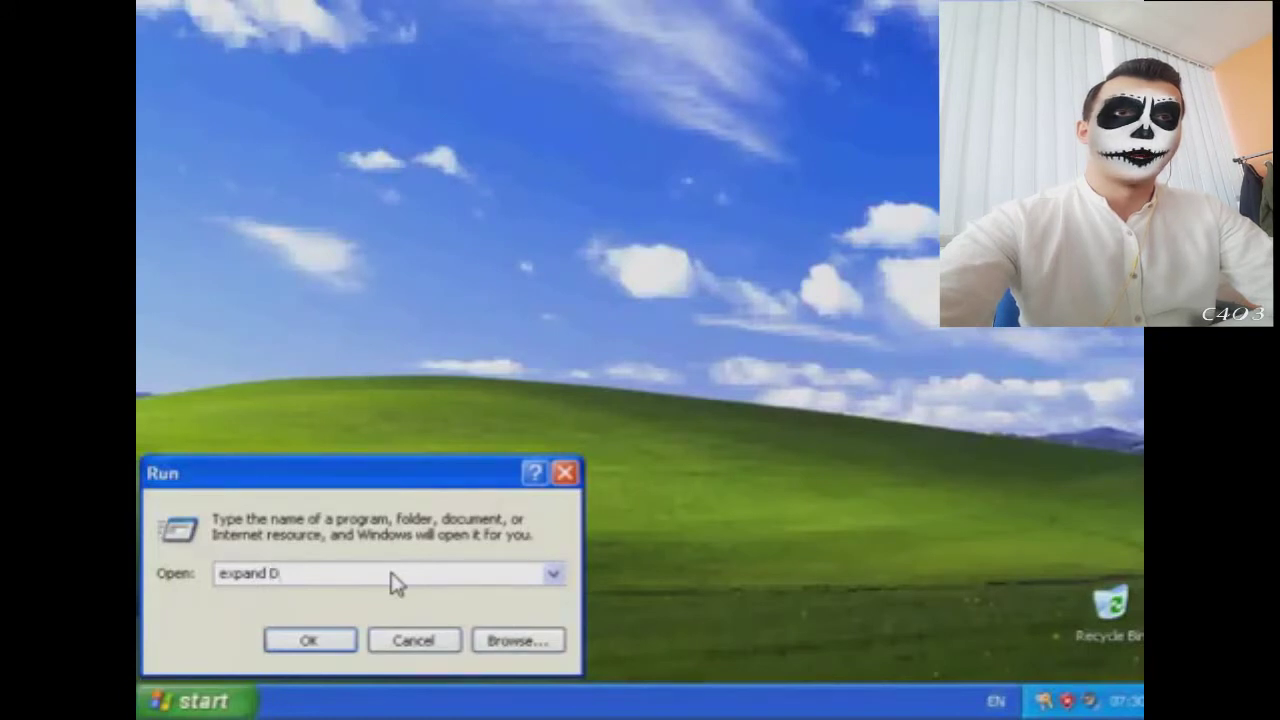
{"action": "type", "text": ":"}
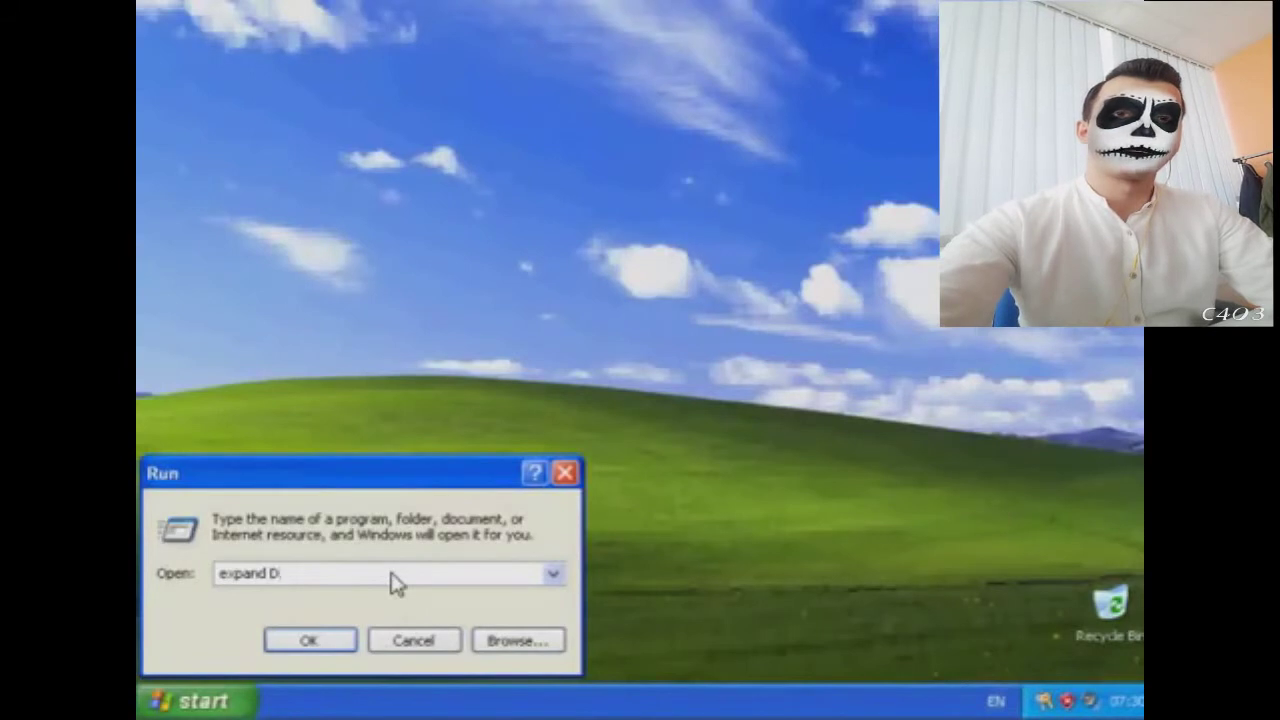
{"action": "type", "text": "\\"}
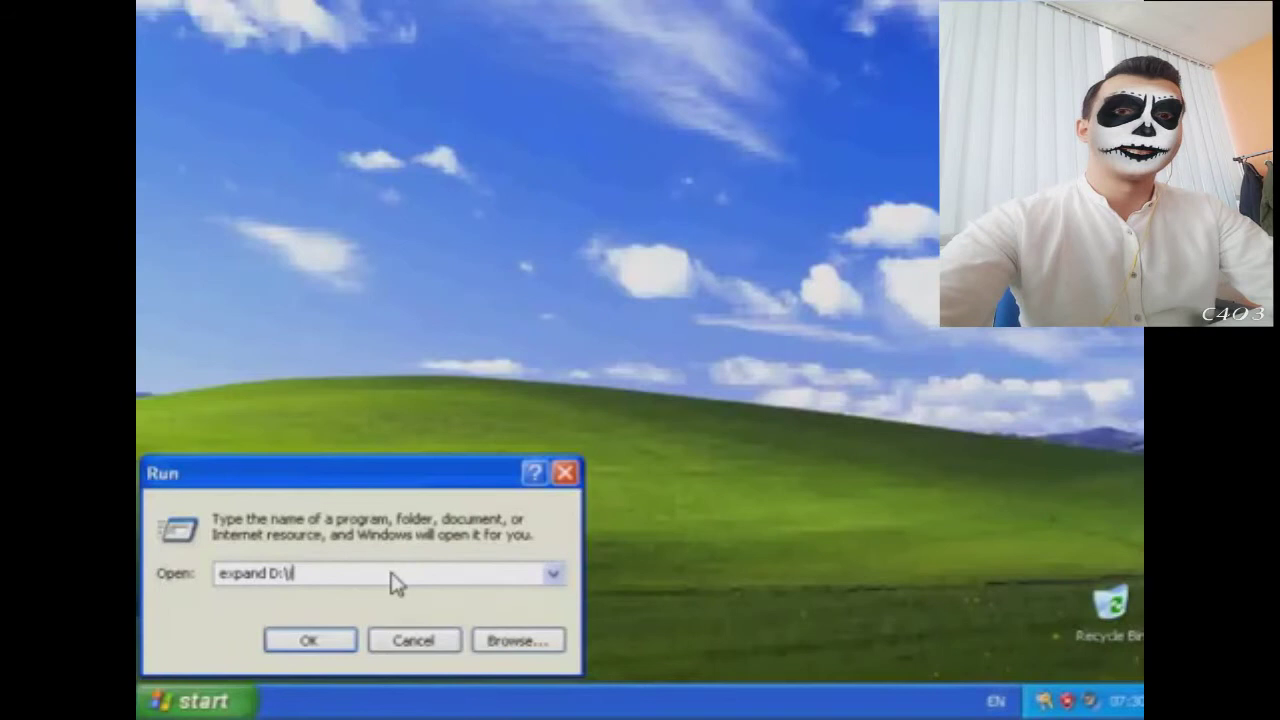
{"action": "type", "text": "i386"}
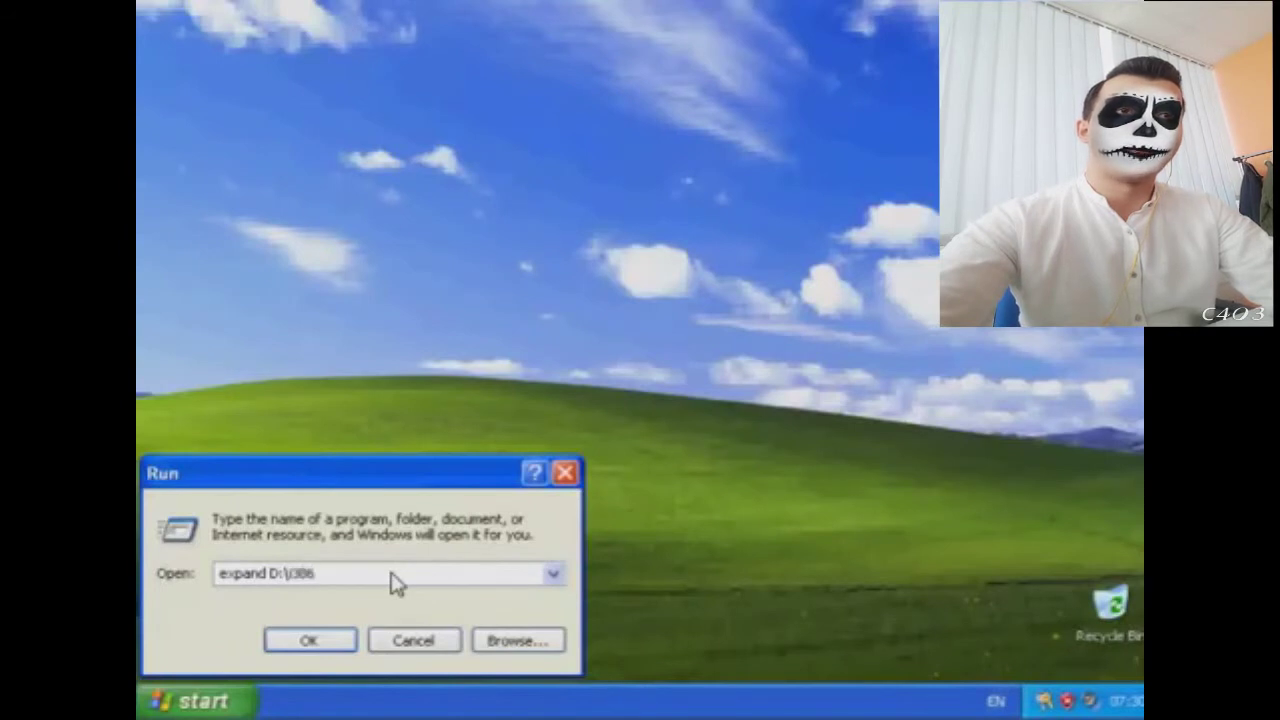
{"action": "type", "text": "\\"}
{"action": "type", "text": "run"}
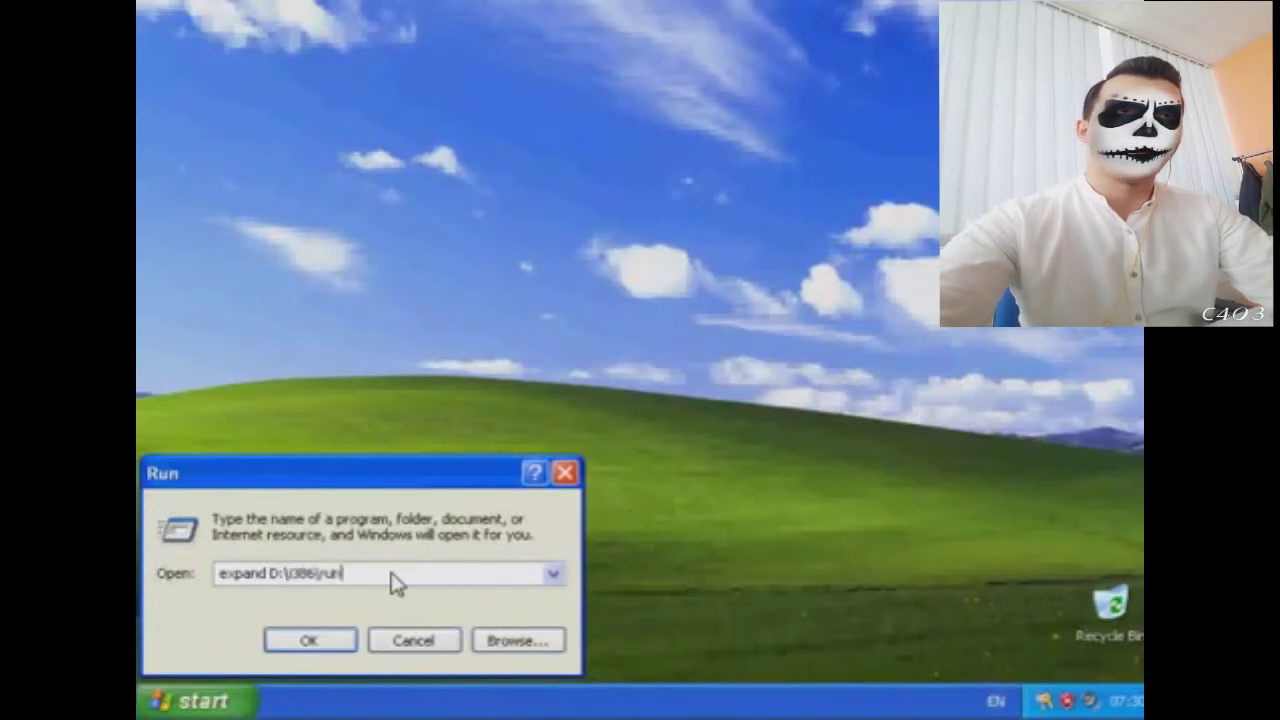
{"action": "type", "text": "dll32"}
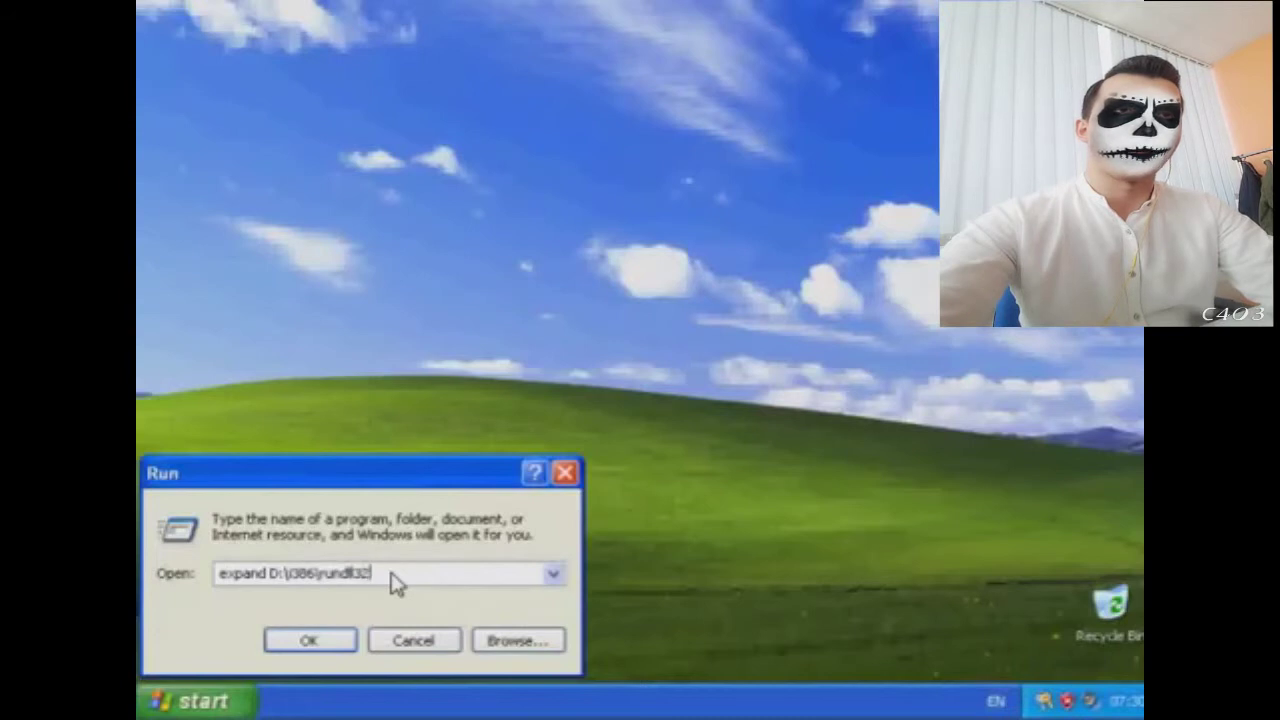
{"action": "type", "text": ".ex"}
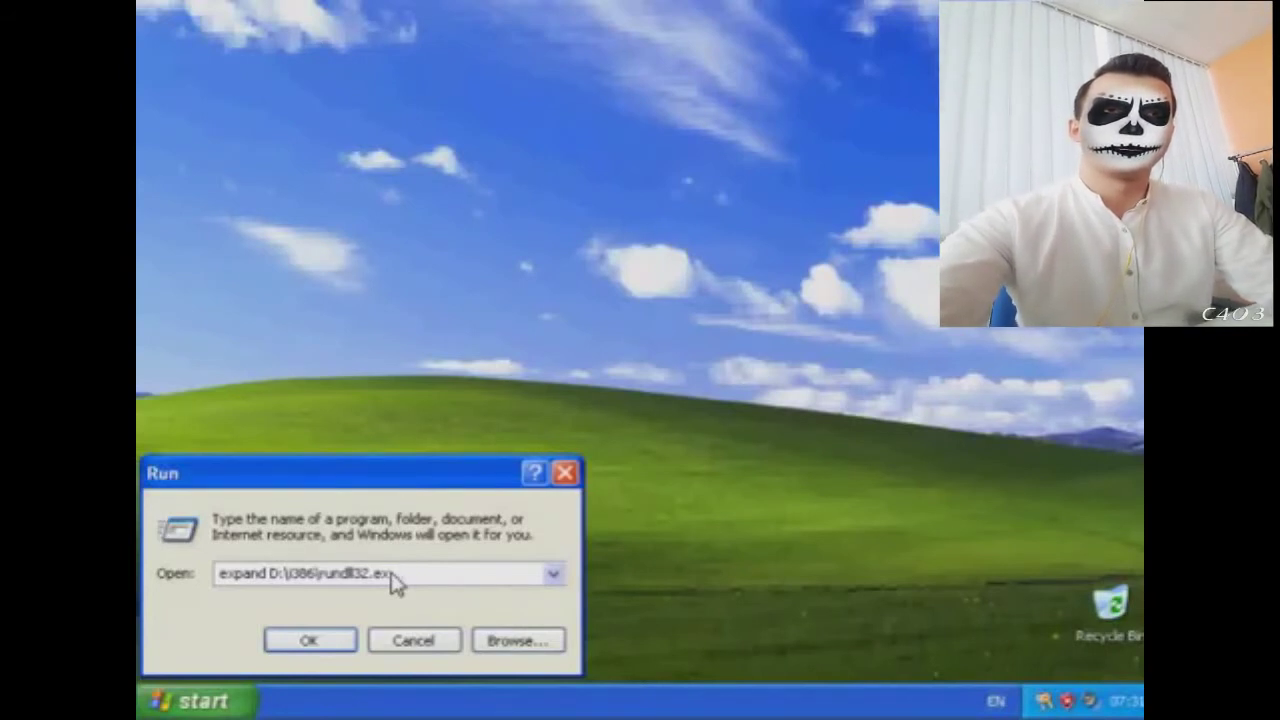
{"action": "type", "text": "_ c"}
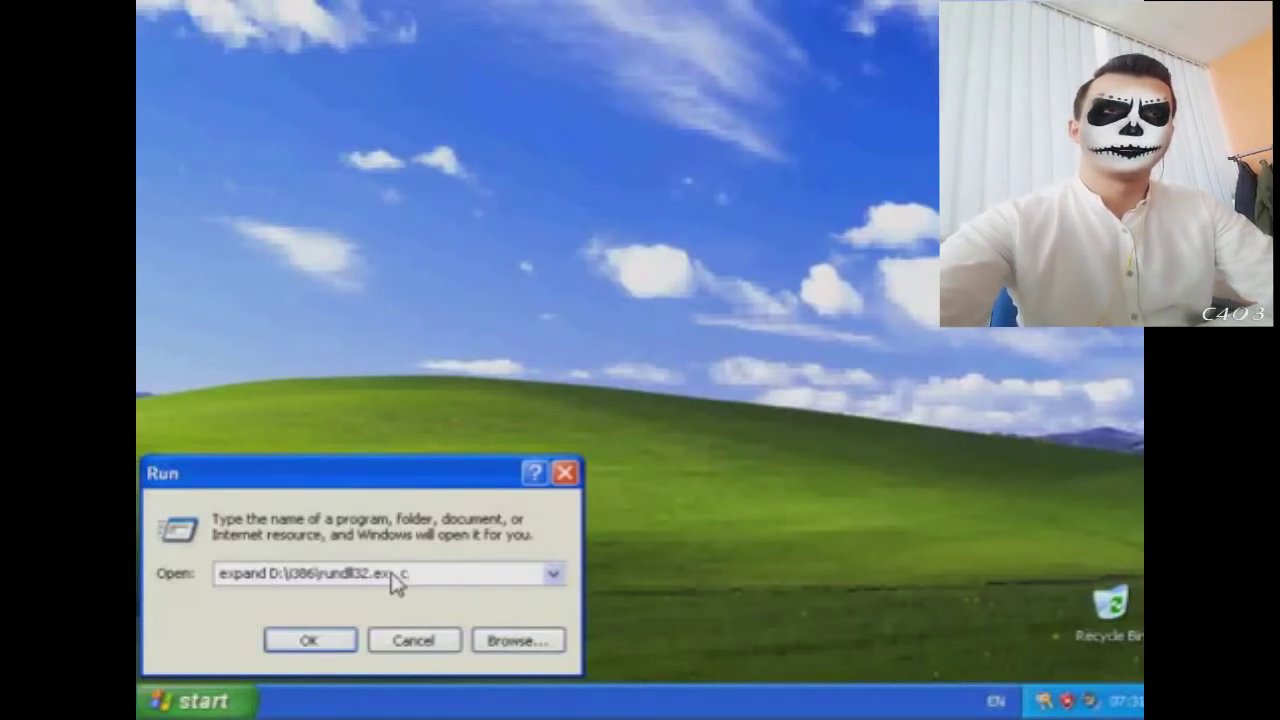
{"action": "type", "text": ":\\"}
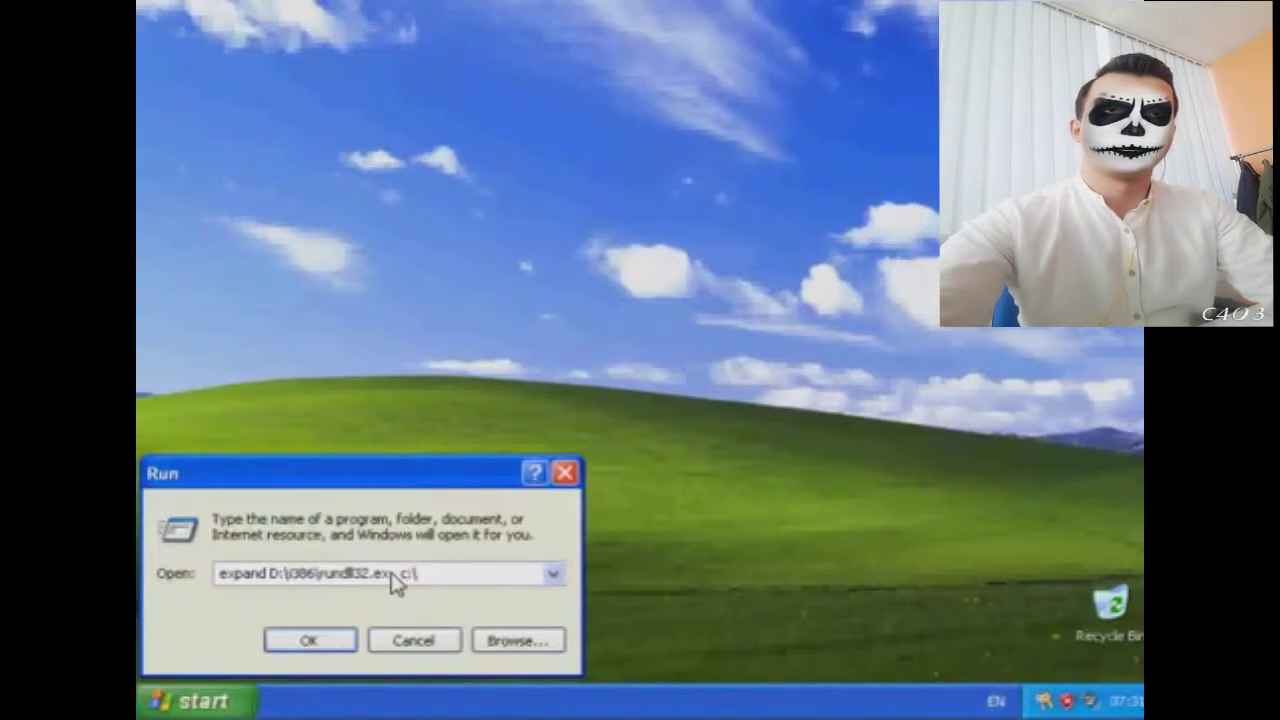
{"action": "type", "text": "wi"}
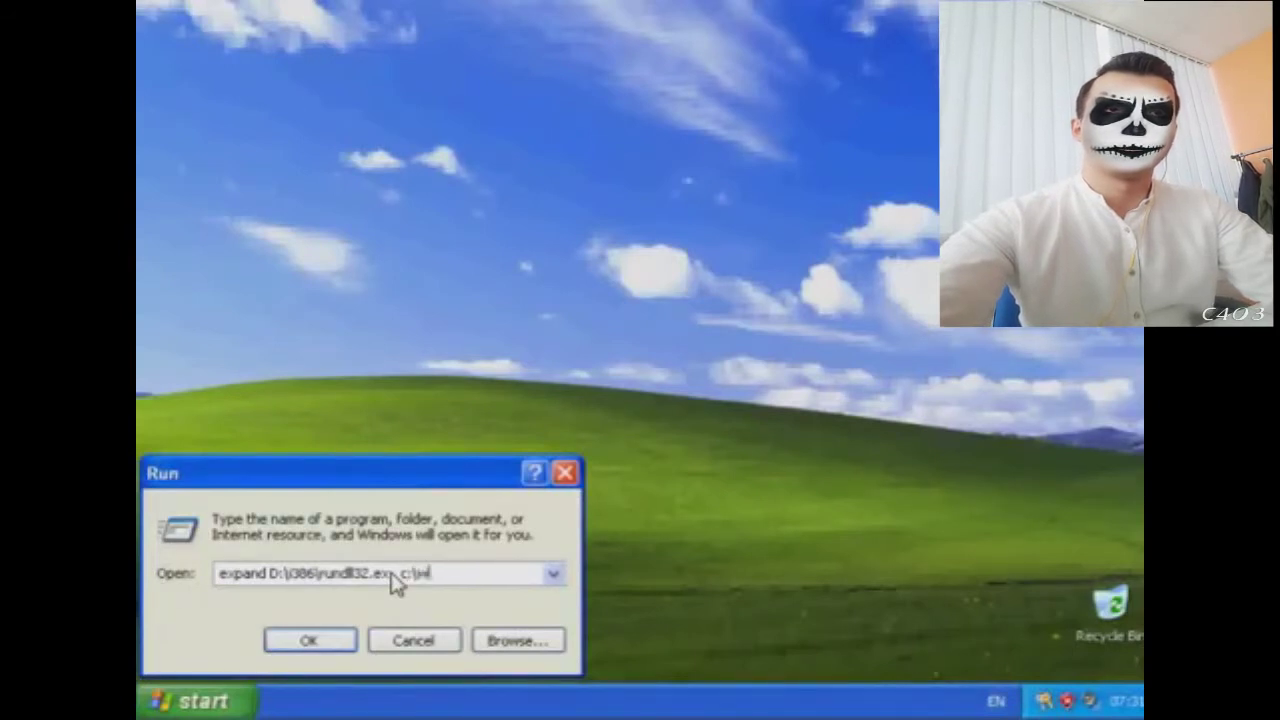
{"action": "type", "text": "ndows\\"}
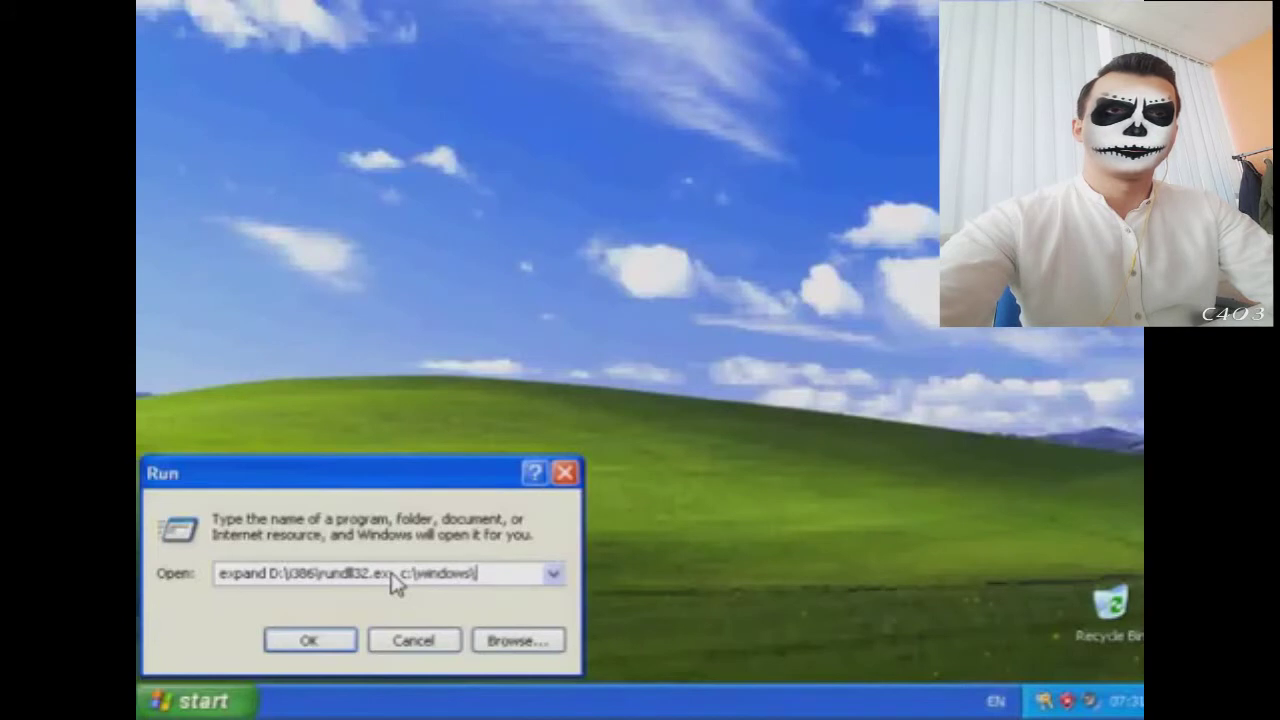
{"action": "type", "text": "system32\\"}
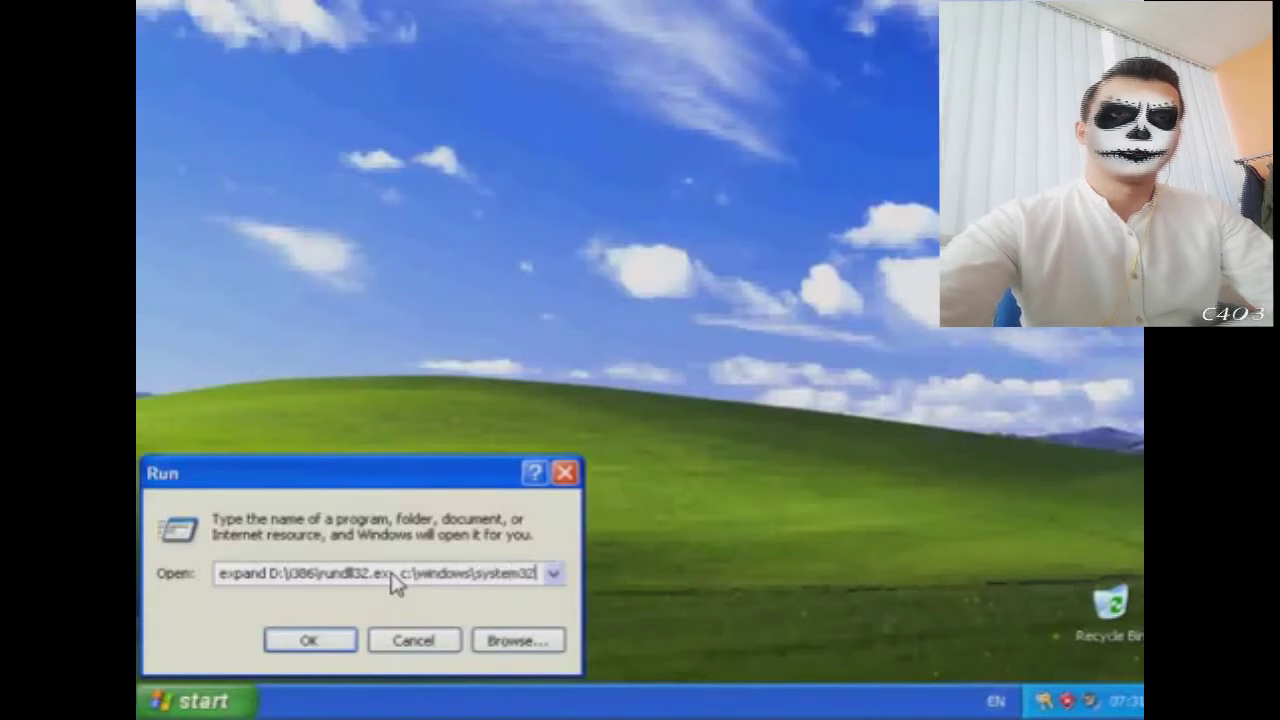
{"action": "type", "text": "rundll"}
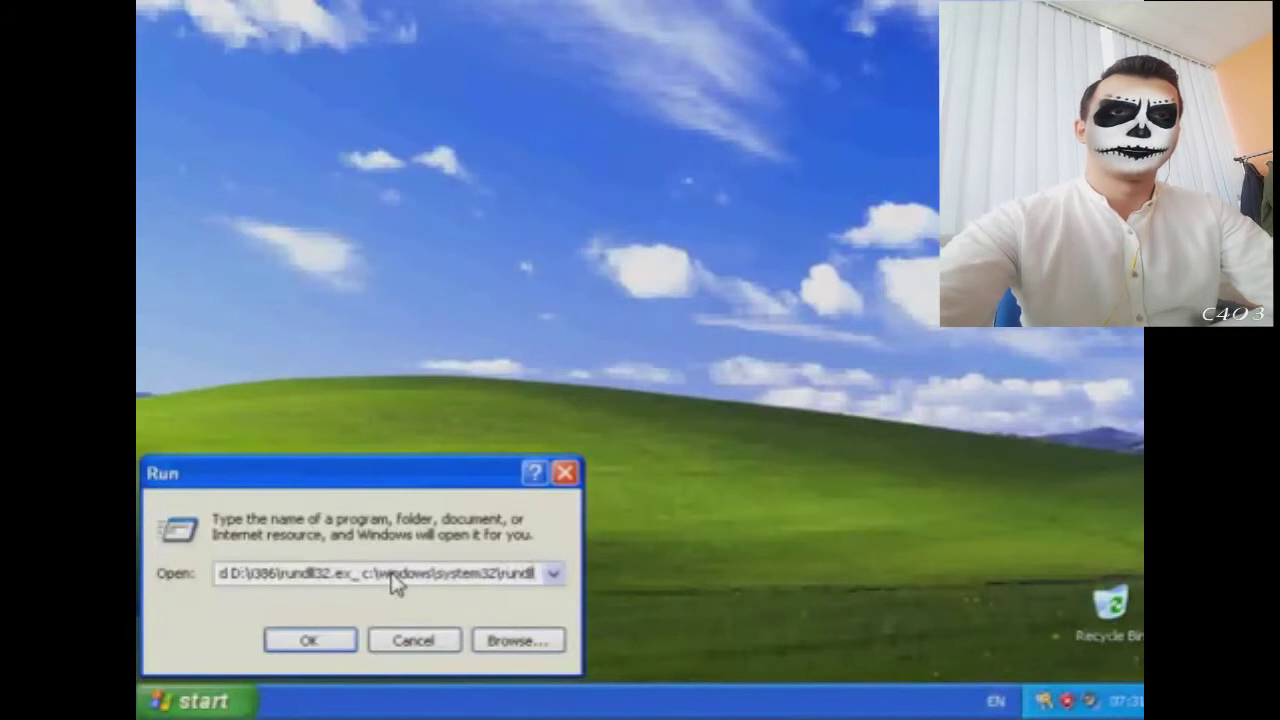
{"action": "type", "text": "32.exe"}
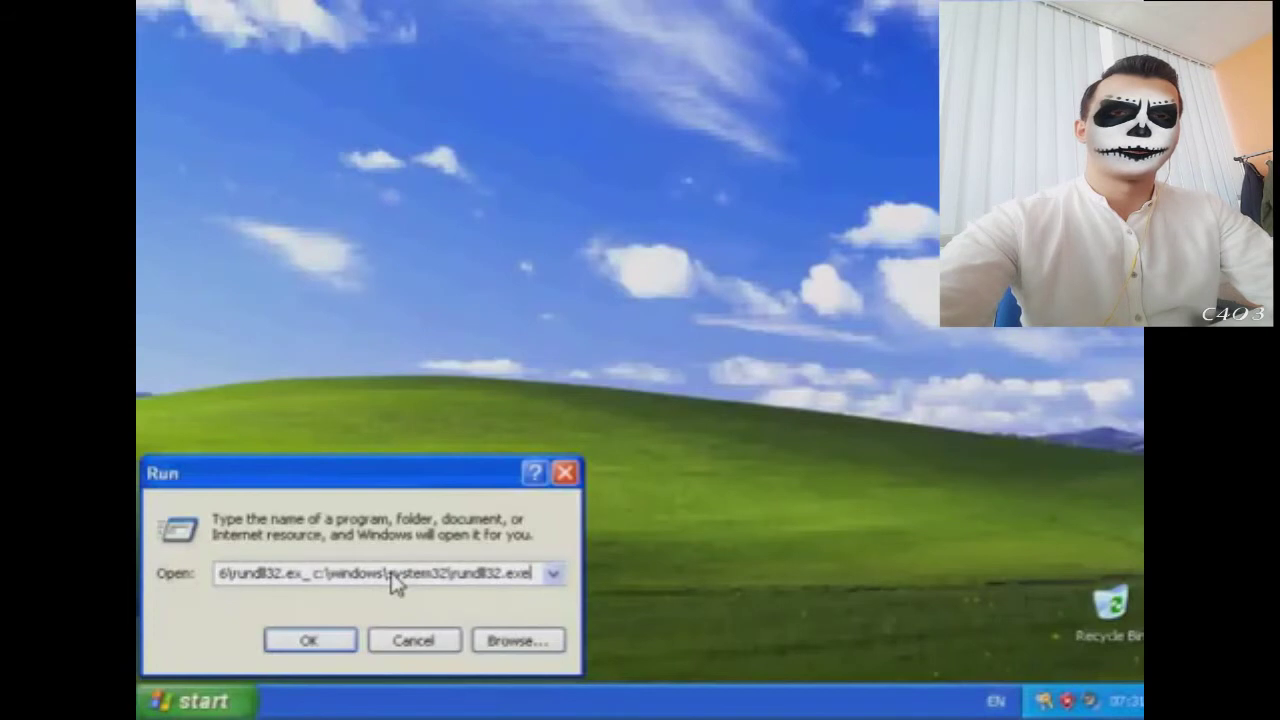
{"action": "key", "text": "Return"}
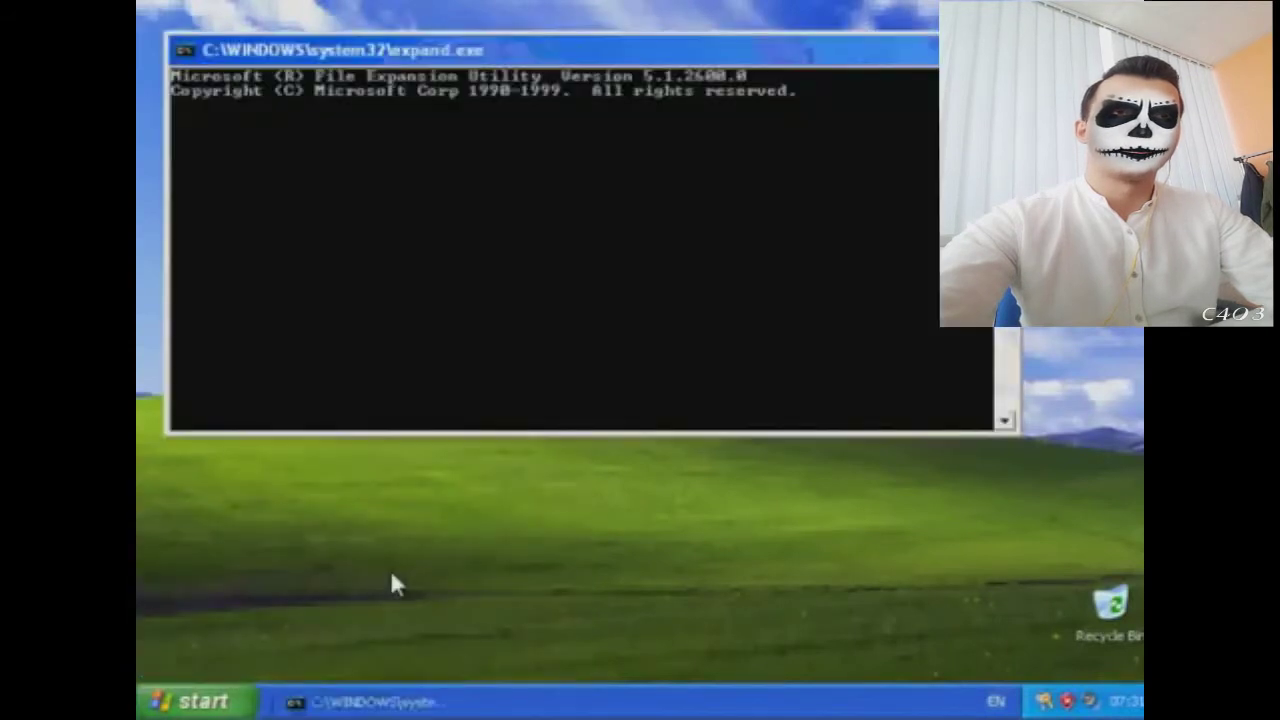
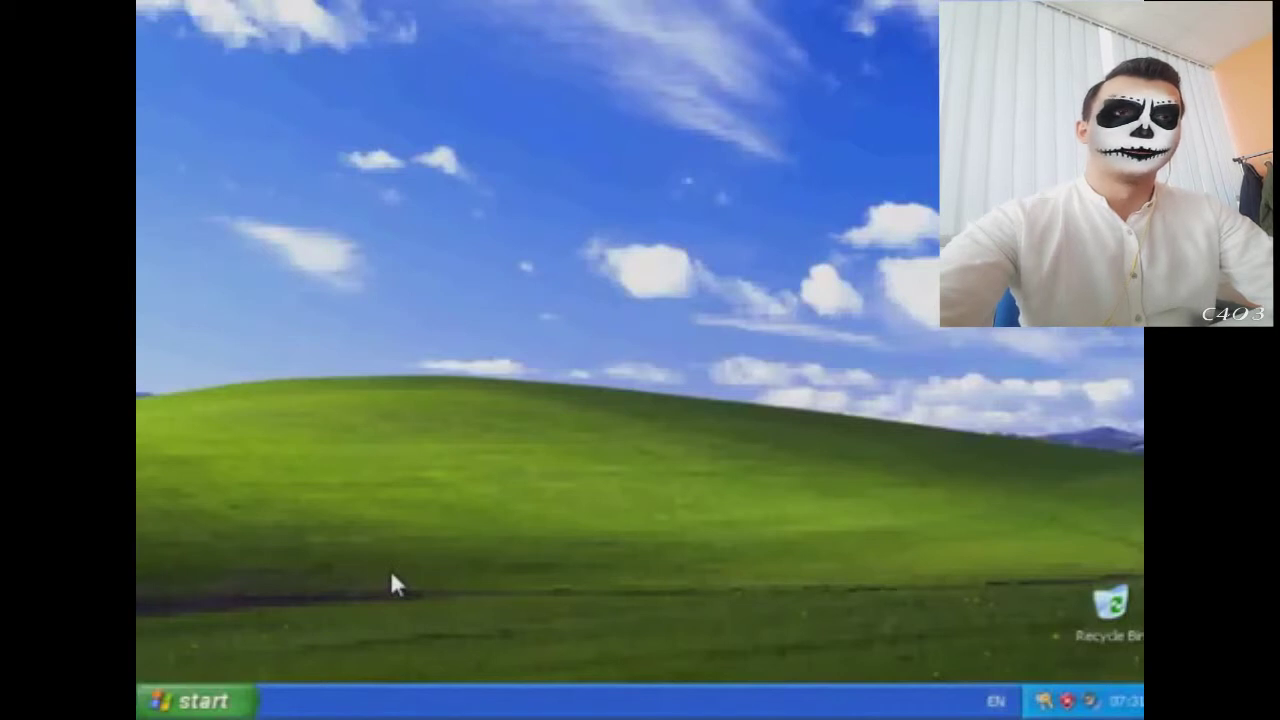
Step: Restart the computer from the hard disk and dismiss the antivirus security notification on the desktop
{"action": "left_click", "coordinate": [232, 700]}
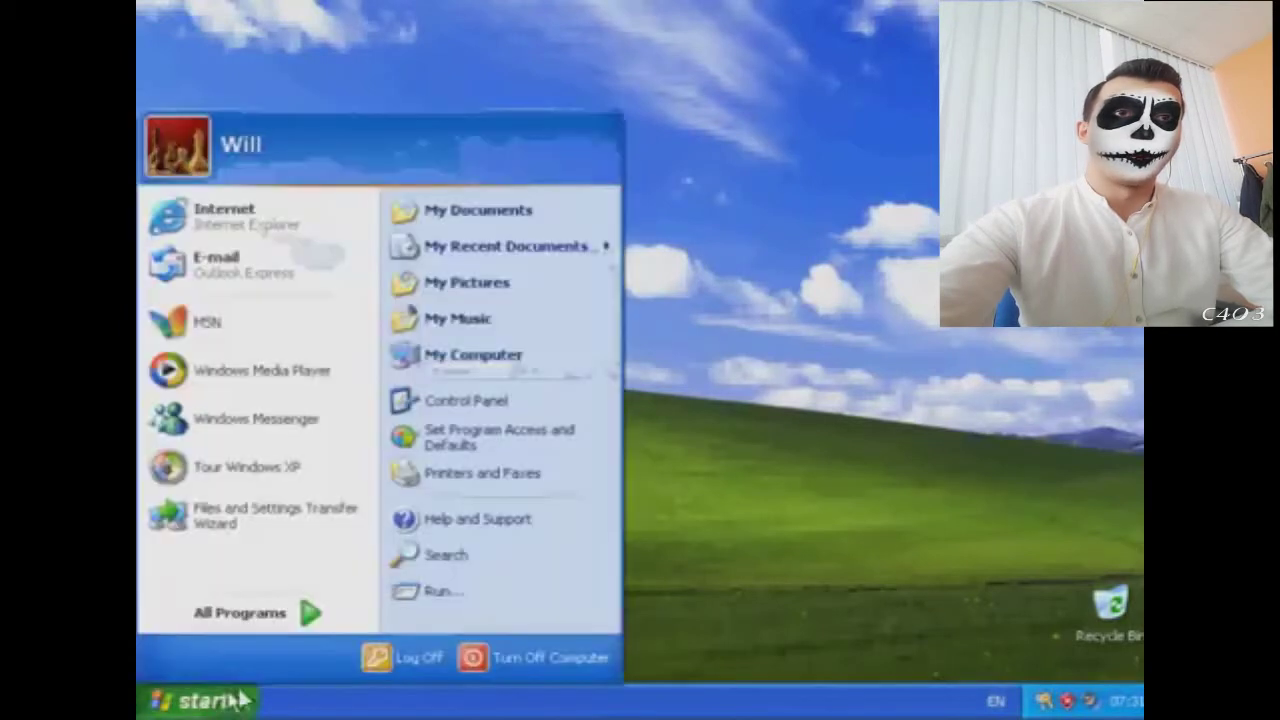
{"action": "left_click", "coordinate": [514, 668]}
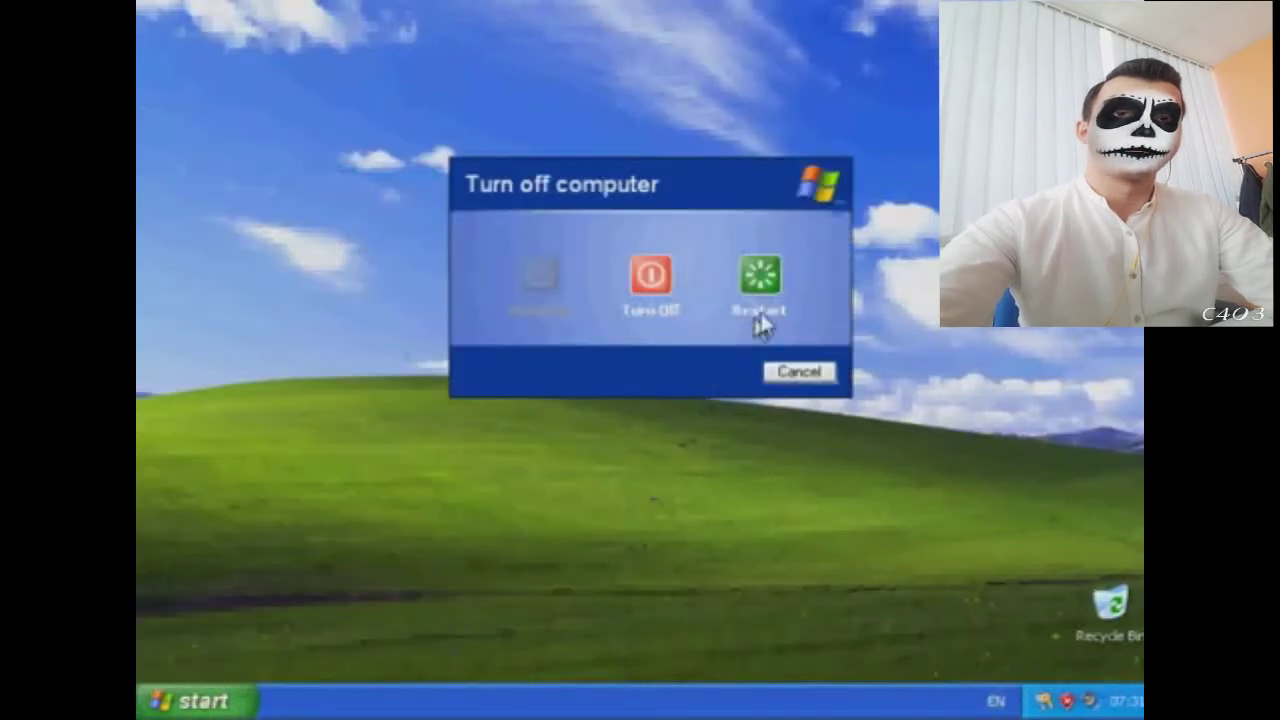
{"action": "left_click", "coordinate": [771, 285]}
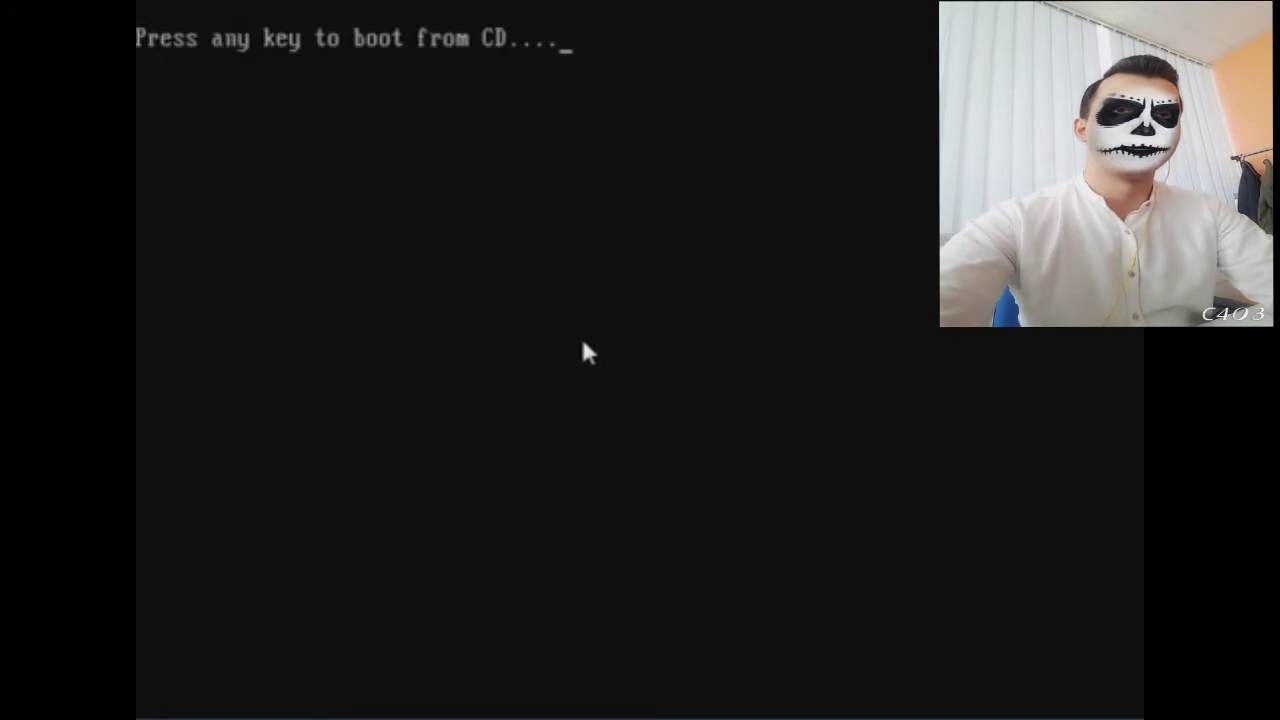
{"action": "key", "text": "Return"}
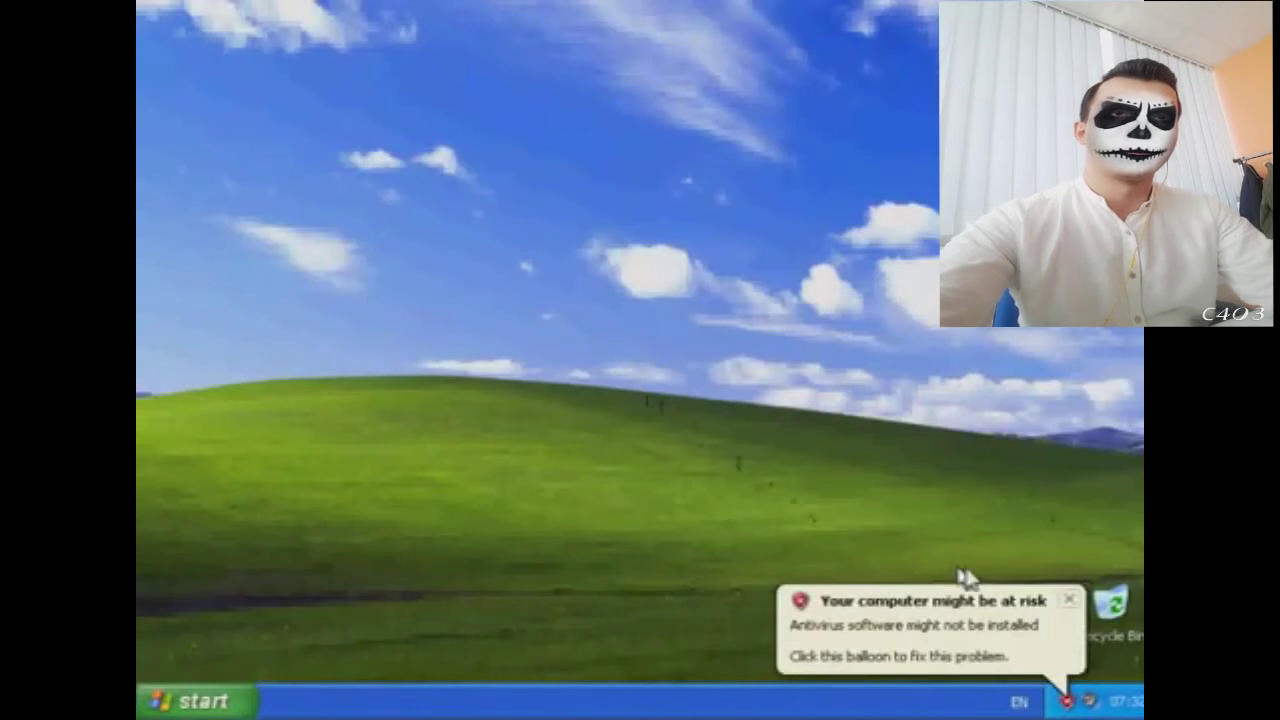
{"action": "left_click", "coordinate": [1067, 603]}
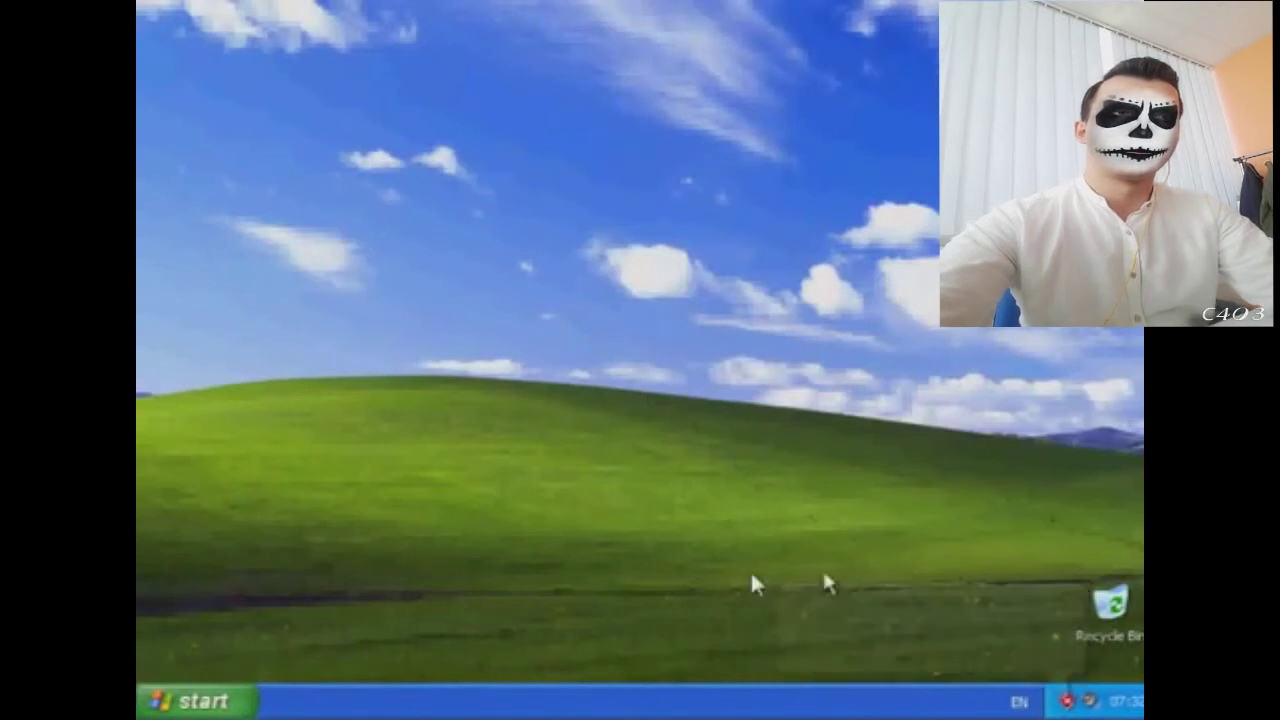
Step: Open Control Panel, check whether Accessibility Options opens, and close its dialog without changes
{"action": "left_click", "coordinate": [237, 697]}
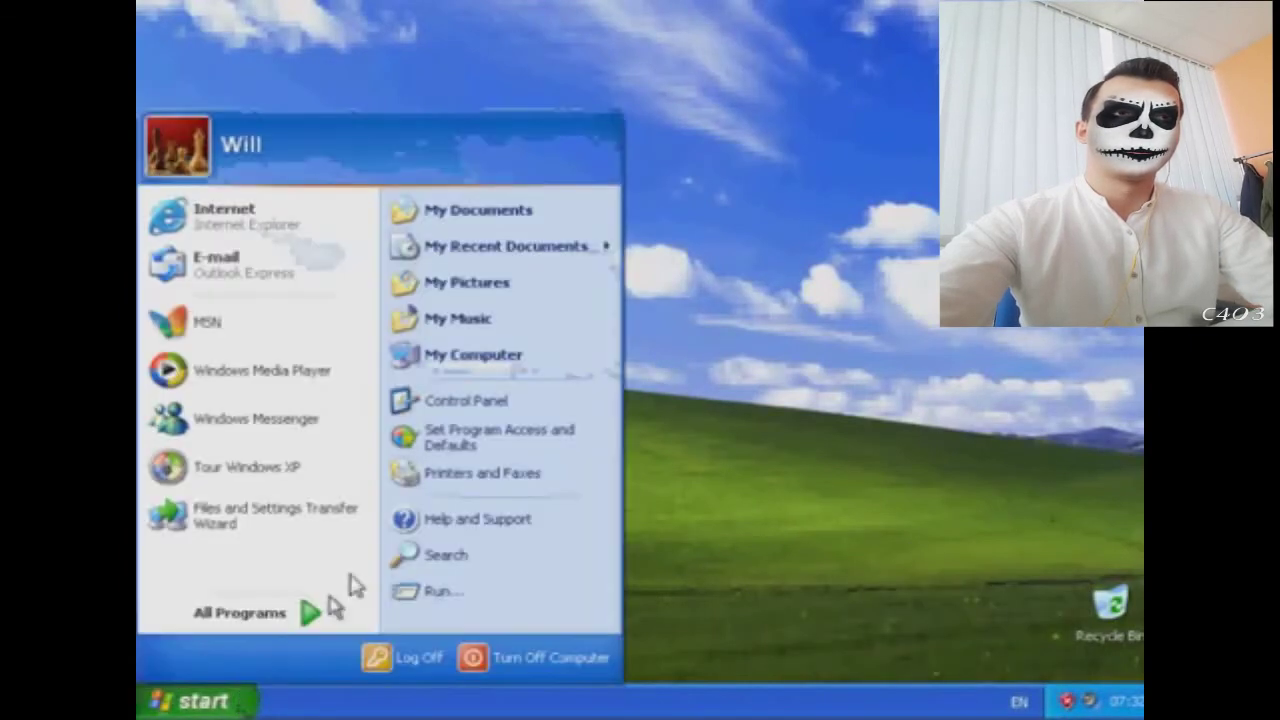
{"action": "left_click", "coordinate": [540, 402]}
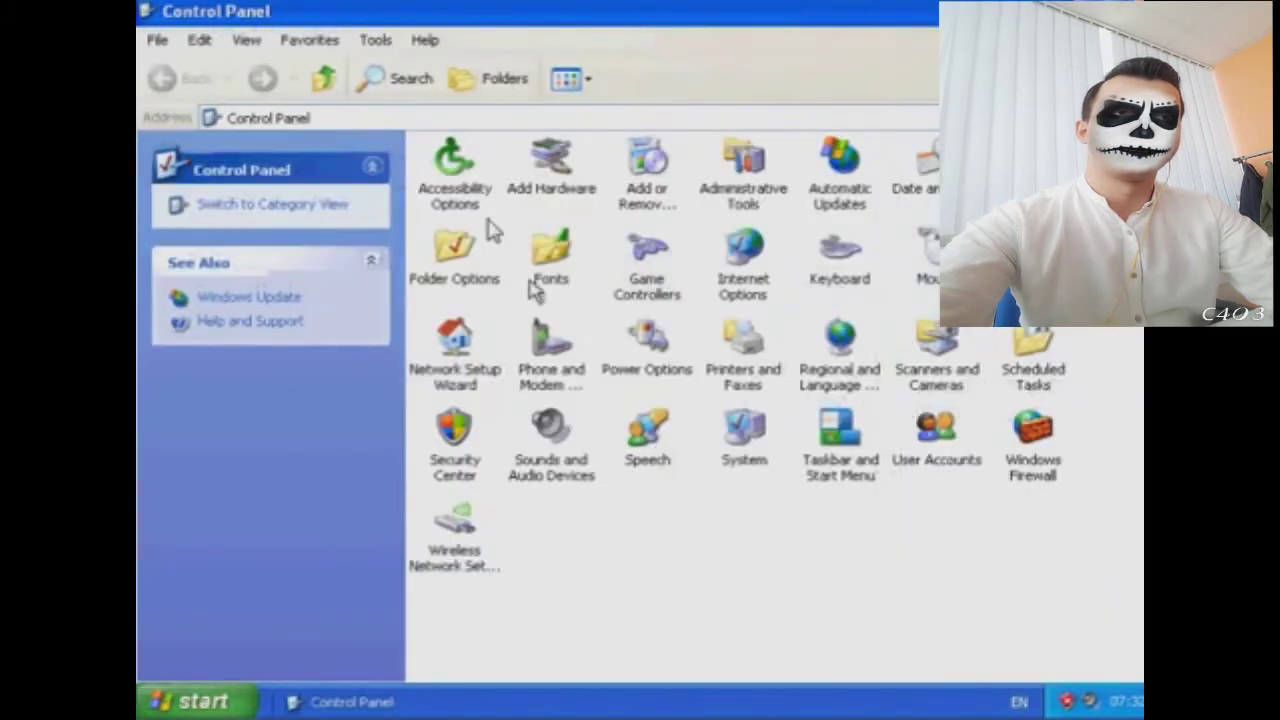
{"action": "left_click", "coordinate": [456, 178]}
{"action": "double_click", "coordinate": [456, 178]}
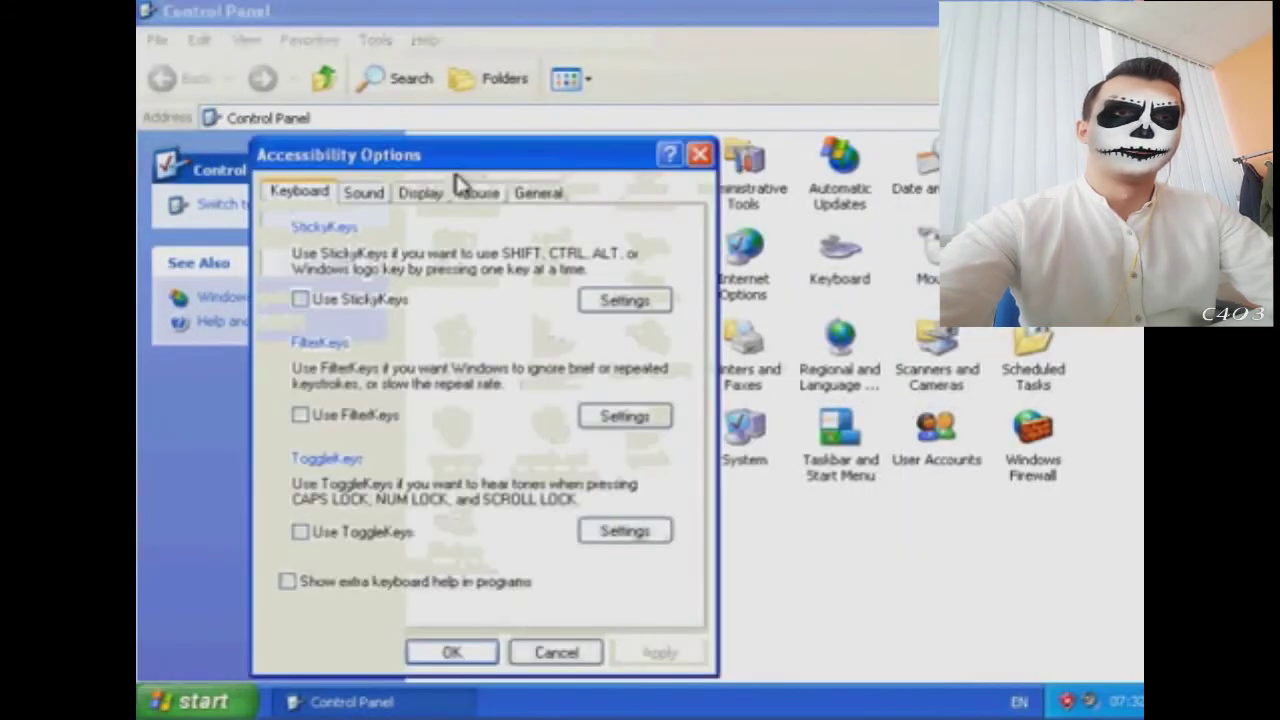
{"action": "left_click", "coordinate": [700, 155]}
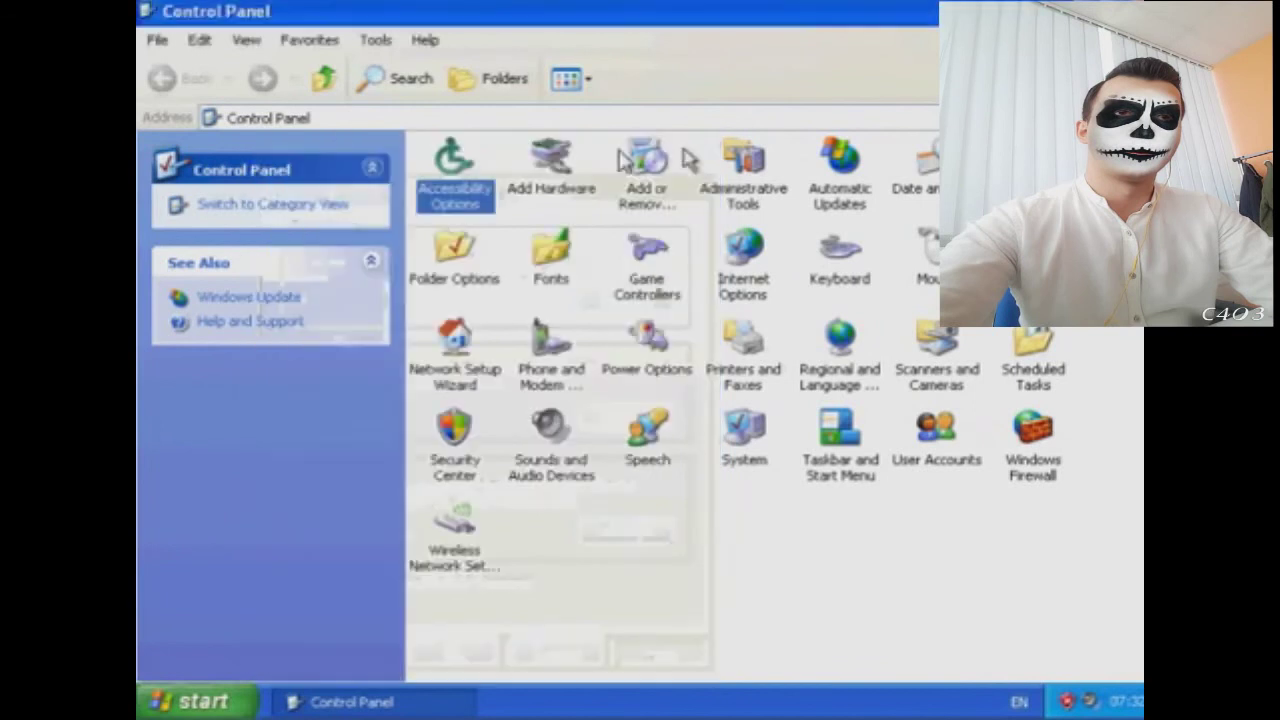
Step: Check whether the Add Hardware wizard and Game Controllers open from Control Panel, closing each one without changes
{"action": "left_click", "coordinate": [545, 168]}
{"action": "double_click", "coordinate": [543, 168]}
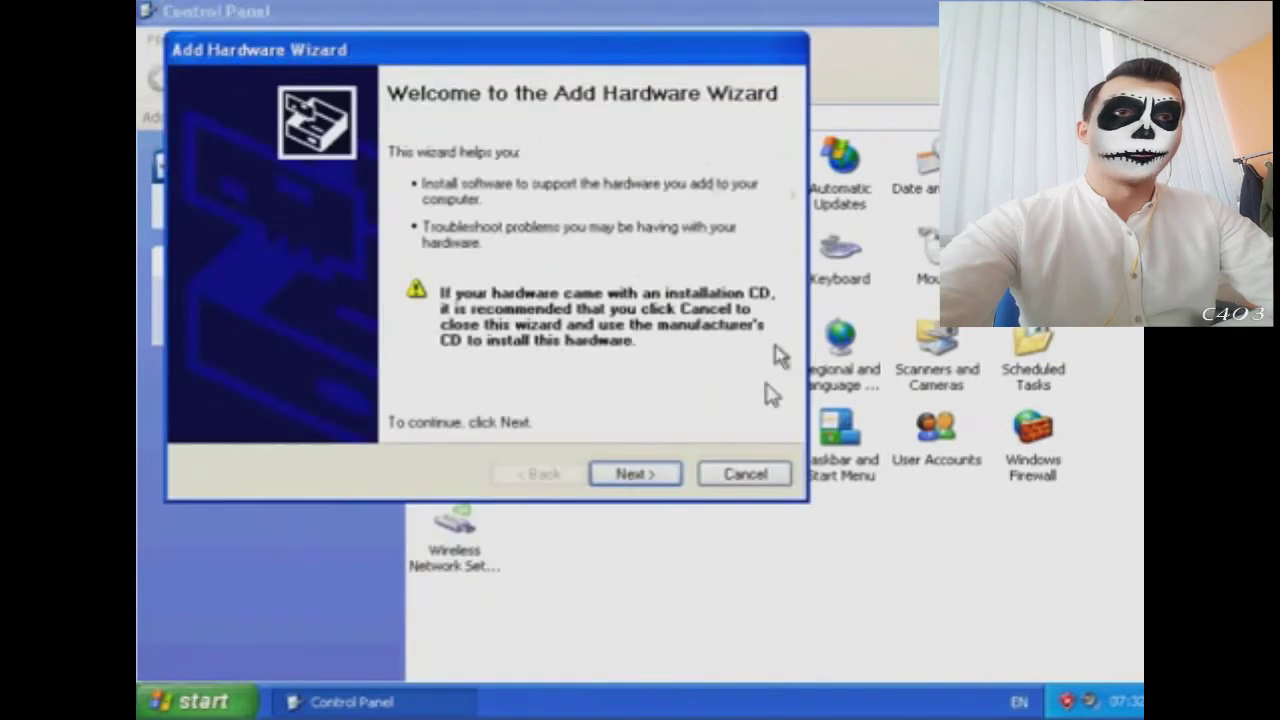
{"action": "left_click", "coordinate": [742, 472]}
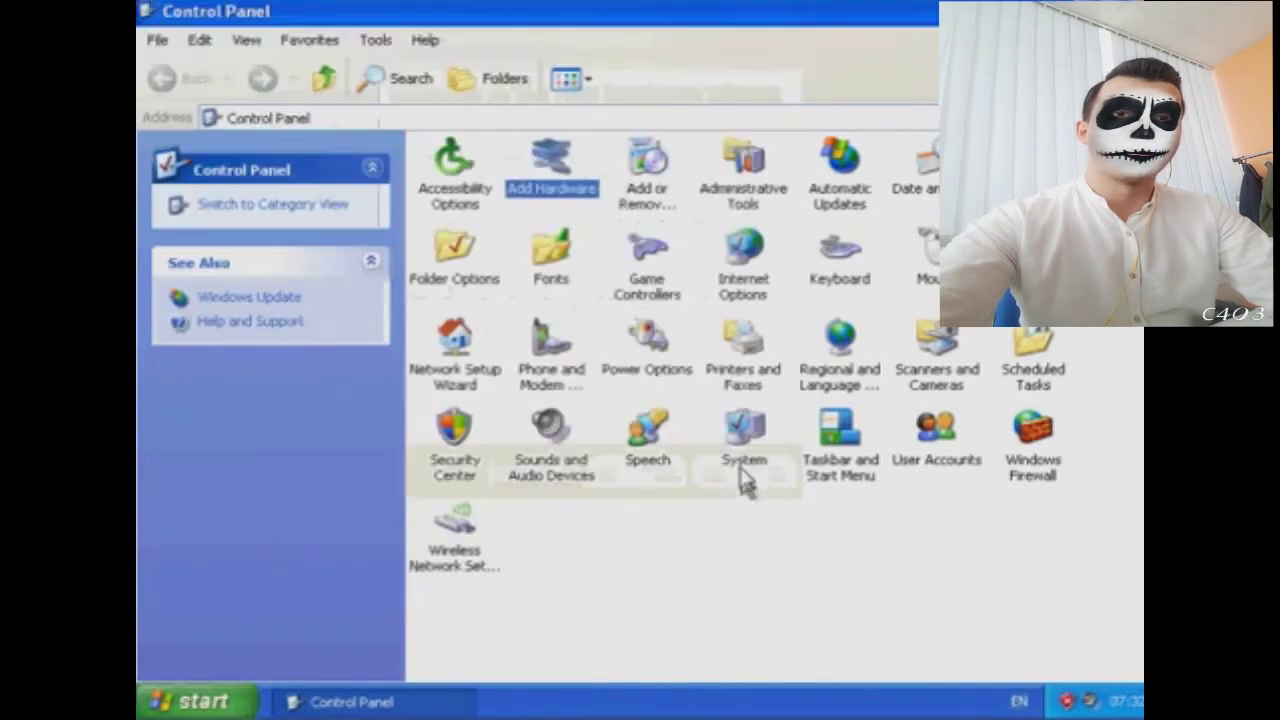
{"action": "left_click", "coordinate": [650, 288]}
{"action": "double_click", "coordinate": [650, 288]}
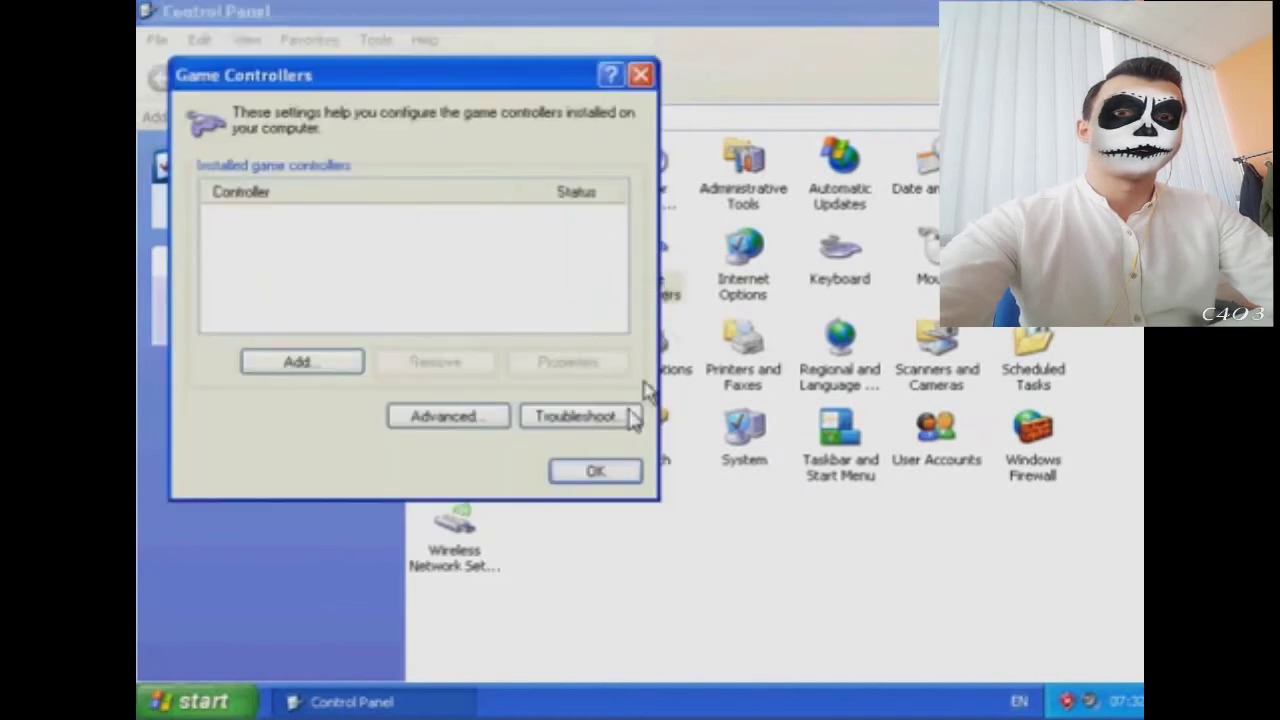
{"action": "left_click", "coordinate": [606, 480]}
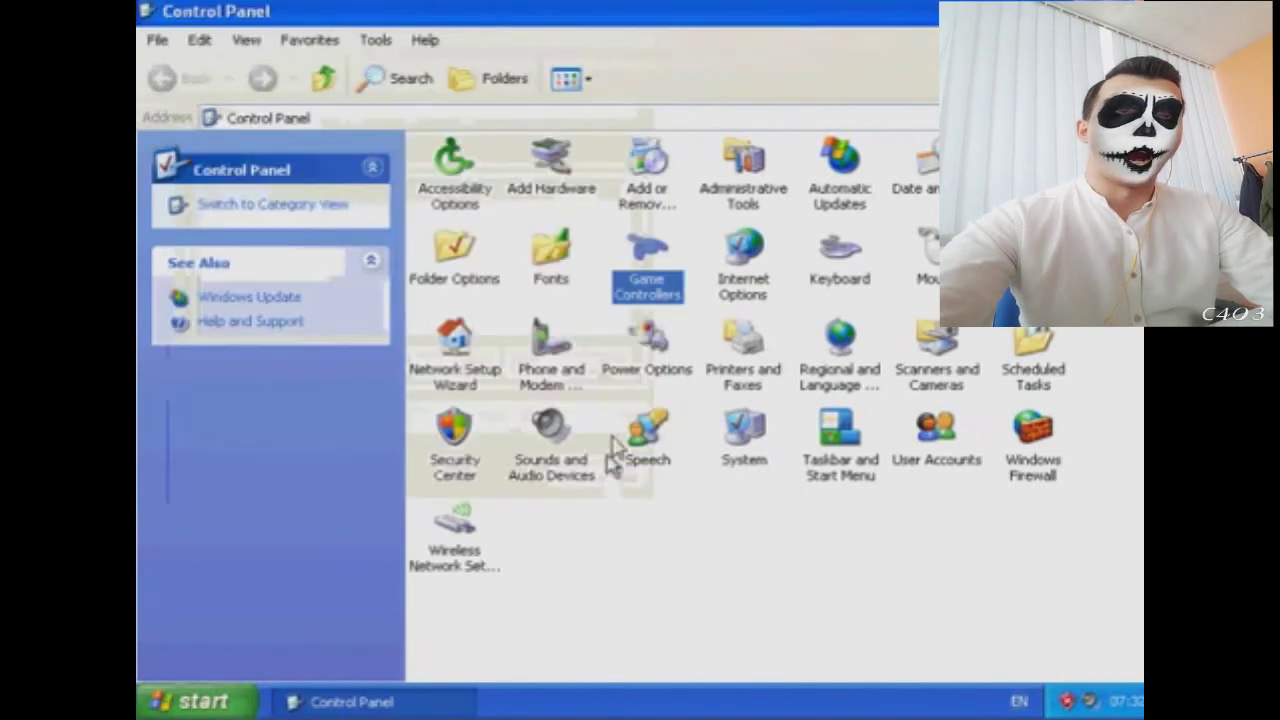
Step: Check whether Power Options opens from Control Panel, and cancel its properties dialog
{"action": "left_click", "coordinate": [634, 352]}
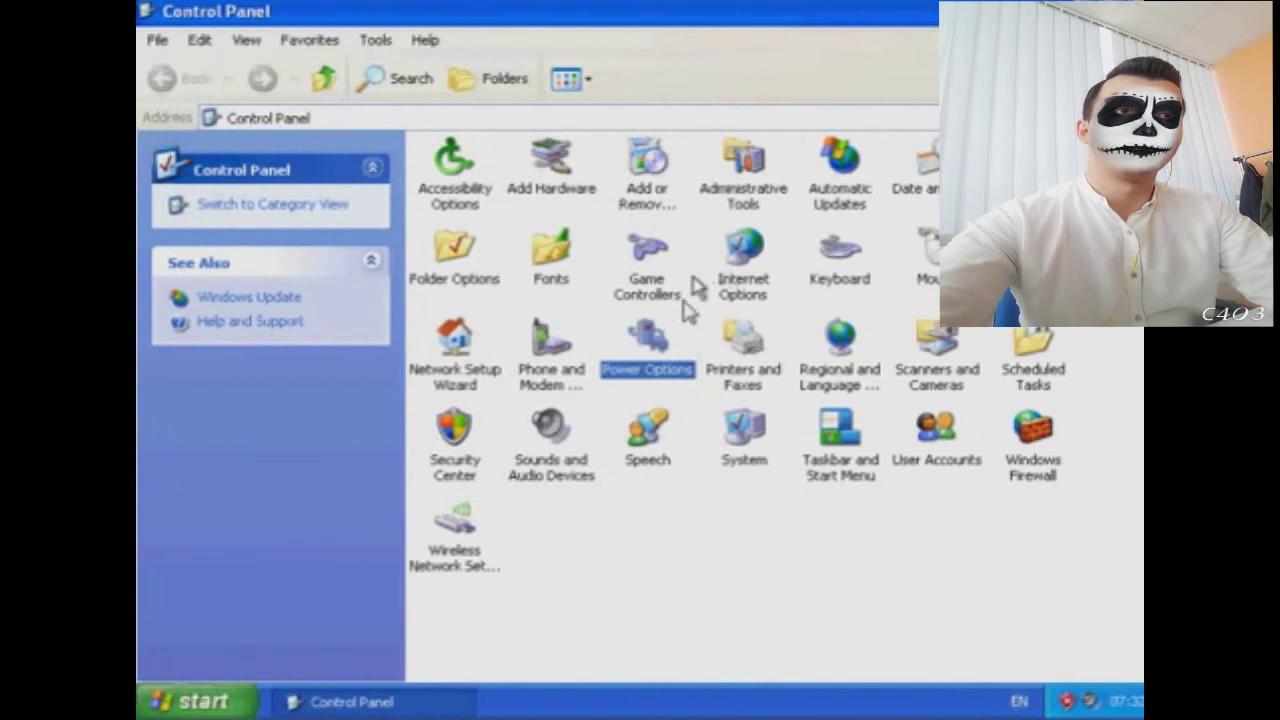
{"action": "double_click", "coordinate": [672, 345]}
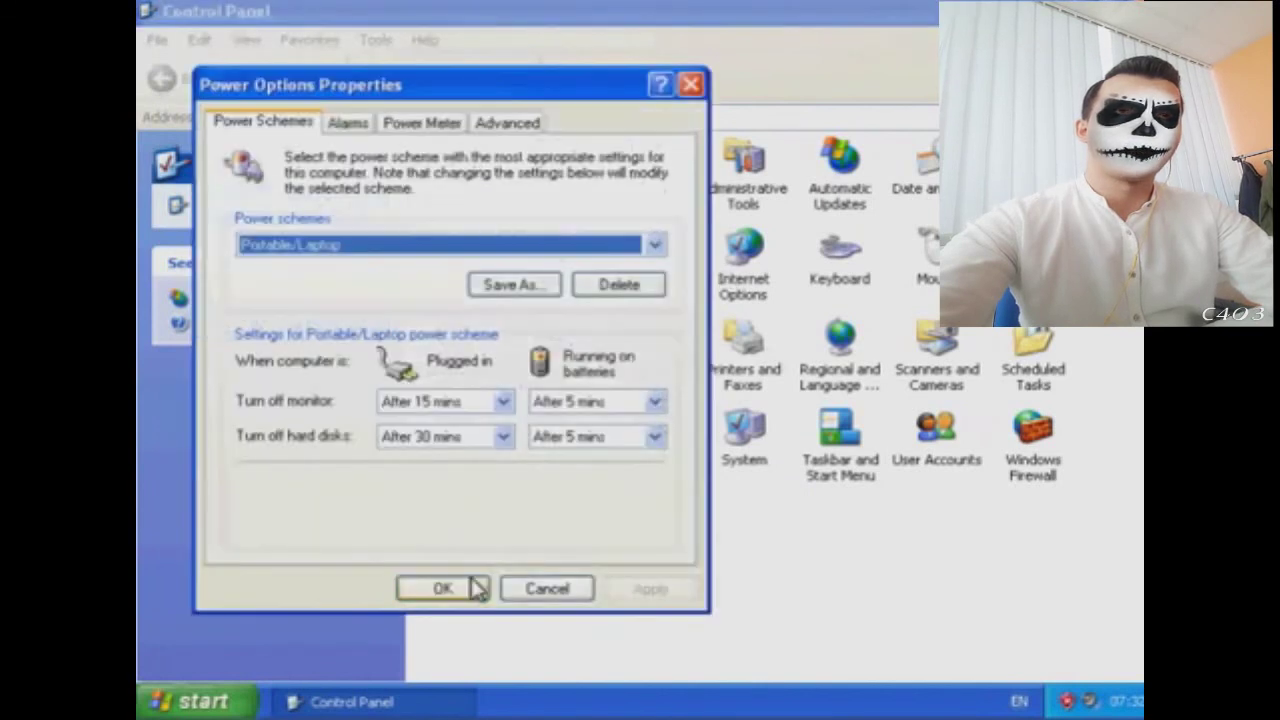
{"action": "left_click", "coordinate": [535, 592]}
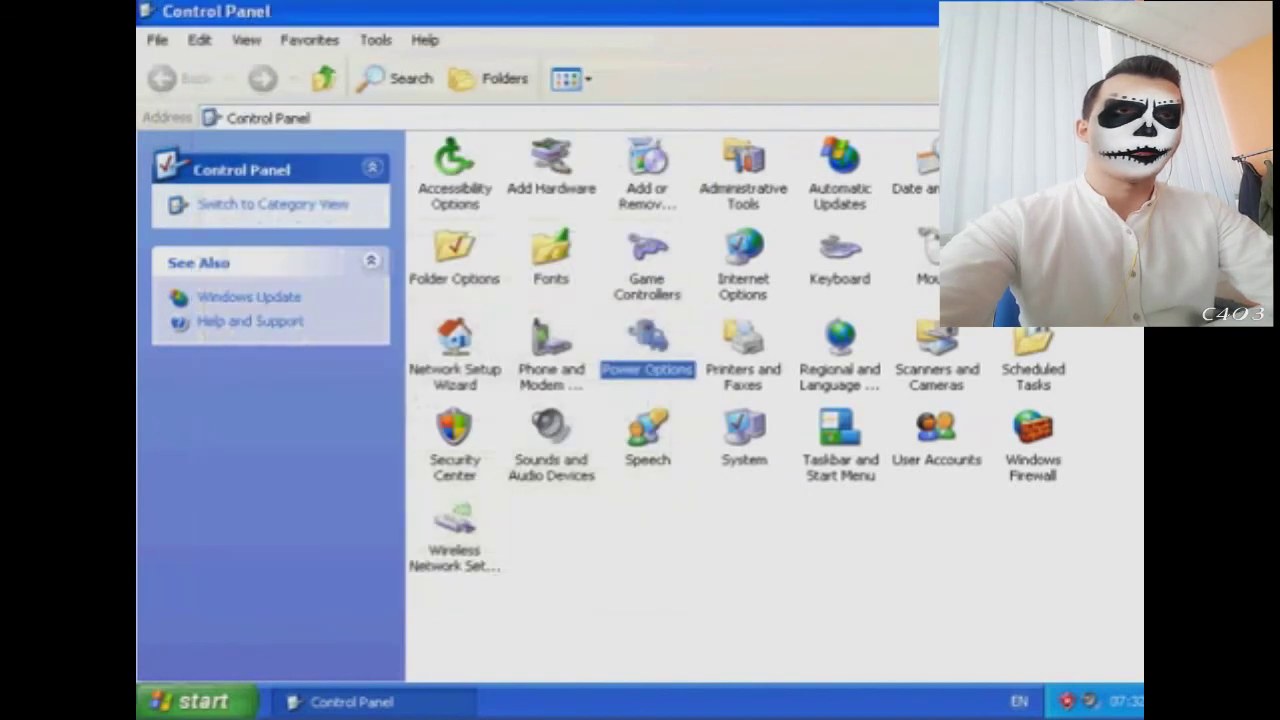